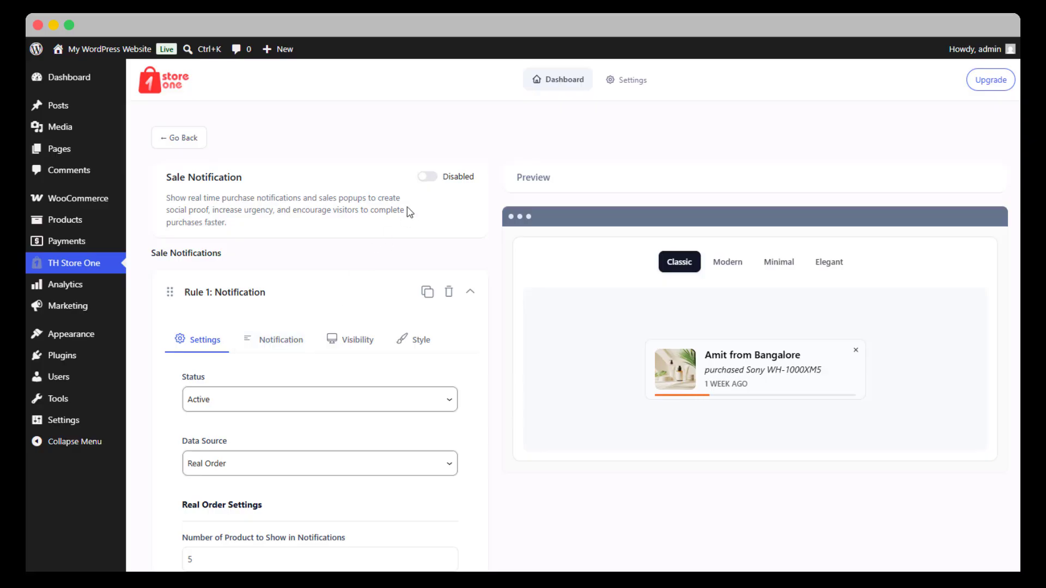
Enable the Sale Notification addon and keep Rule 1's status Active with Real Order as its data source.
click(427, 176)
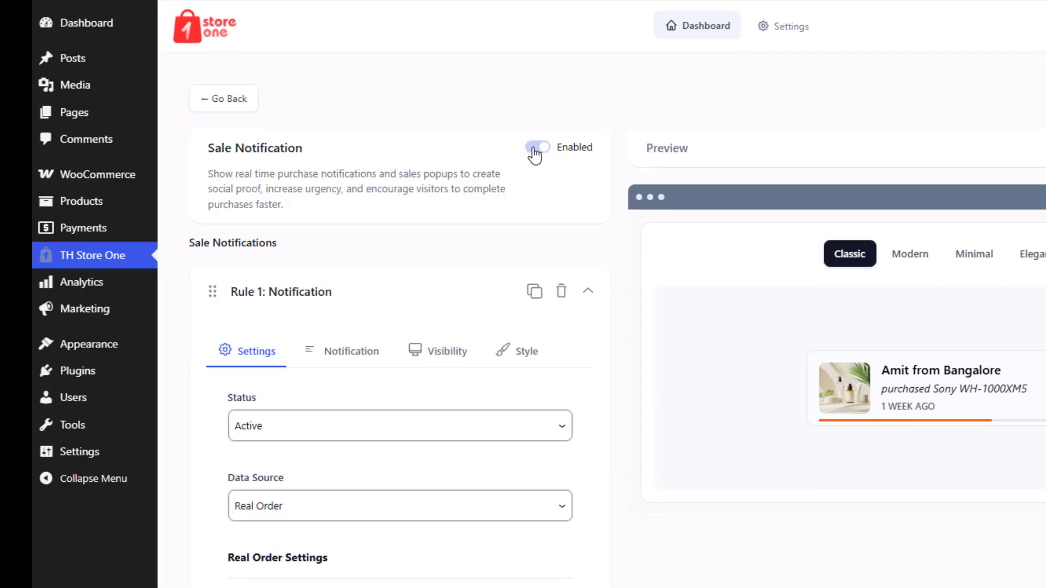
scroll(561, 264, down, 2)
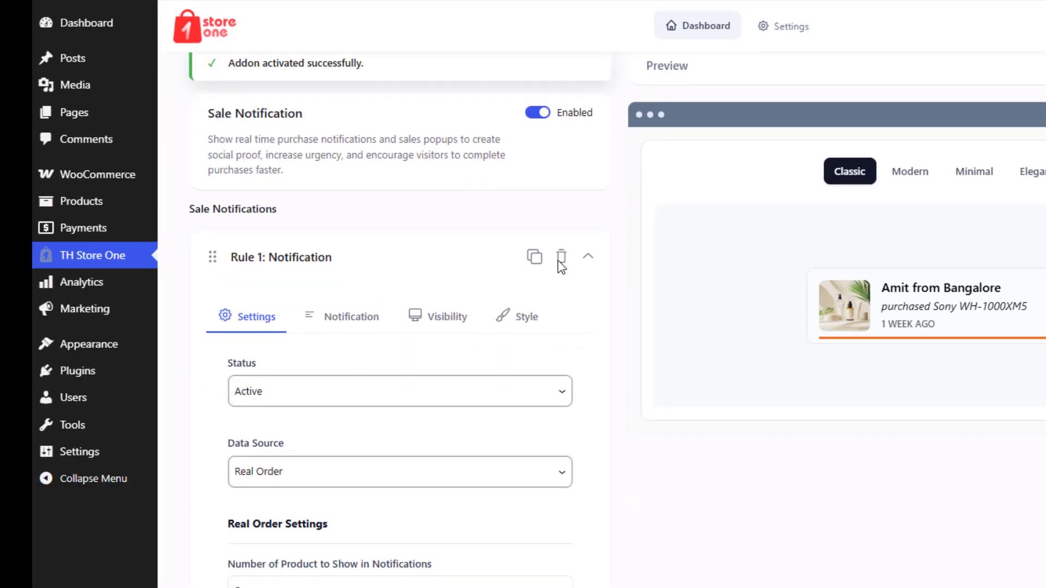
scroll(561, 267, down, 3)
click(300, 250)
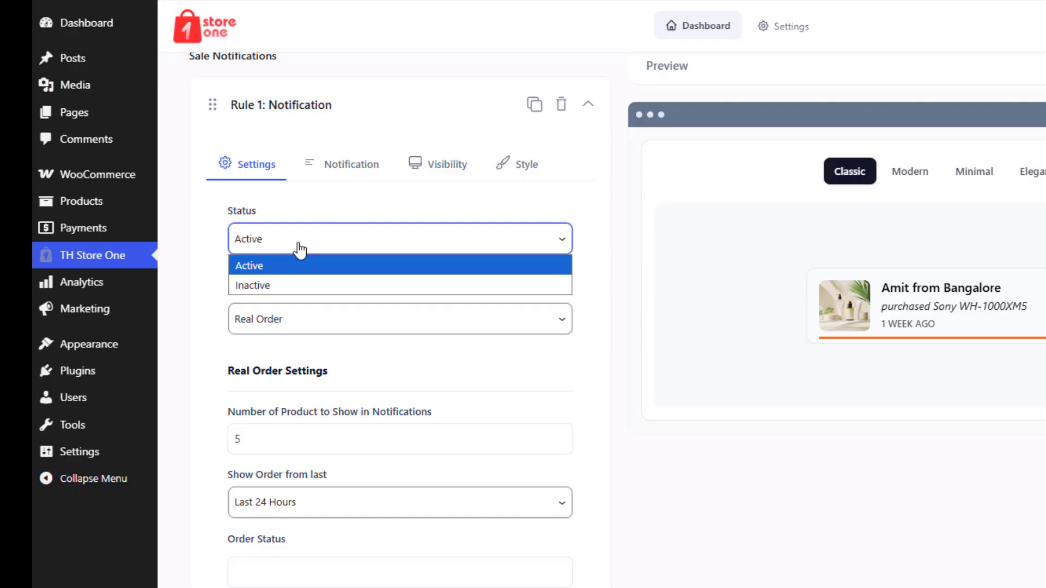
click(294, 250)
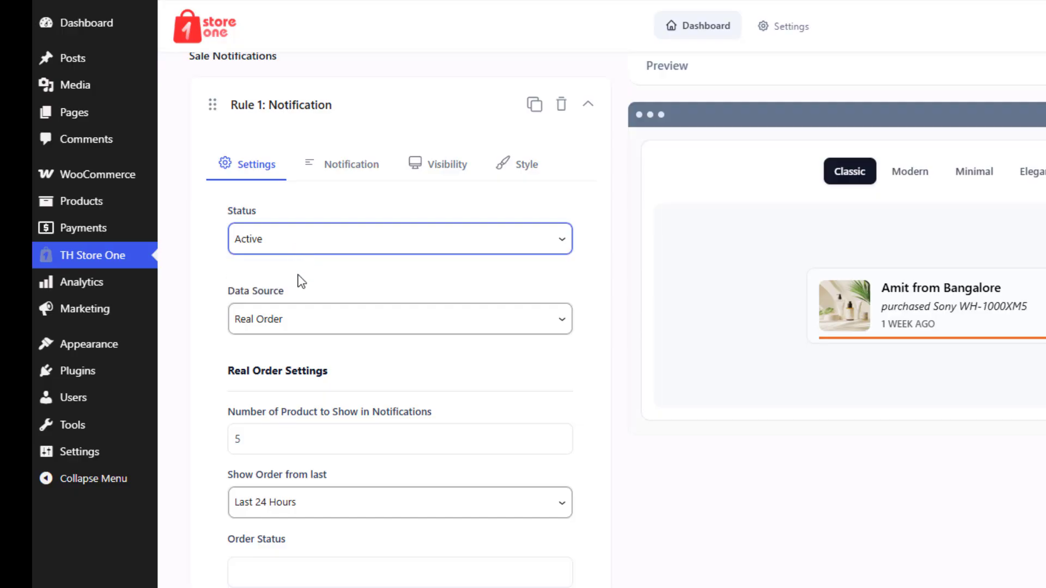
click(299, 323)
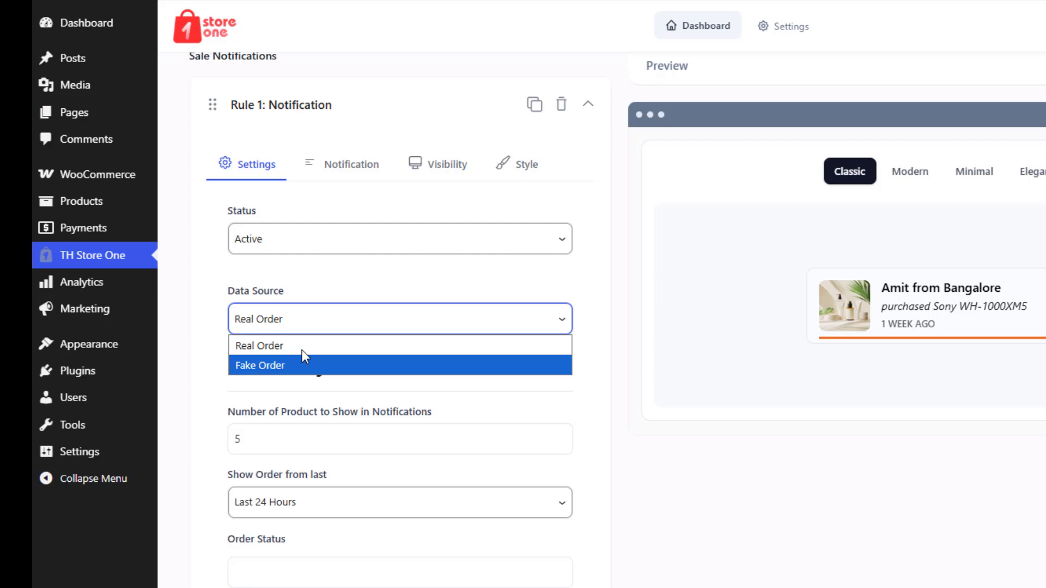
click(302, 350)
Set the number of products shown in notifications to 2 and keep the order period at Last 24 Hours.
scroll(430, 288, down, 2)
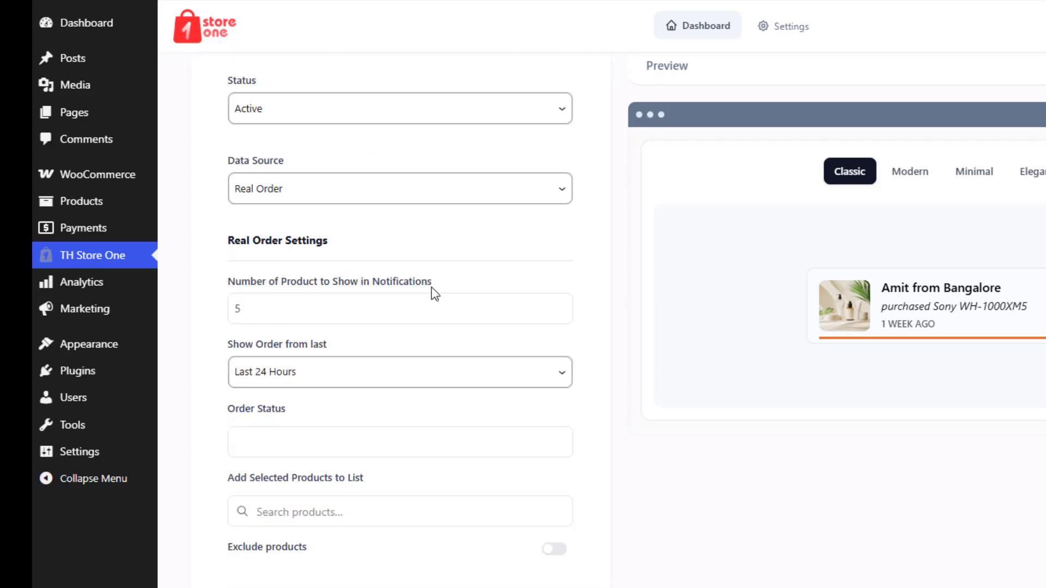
scroll(435, 293, down, 1)
click(436, 287)
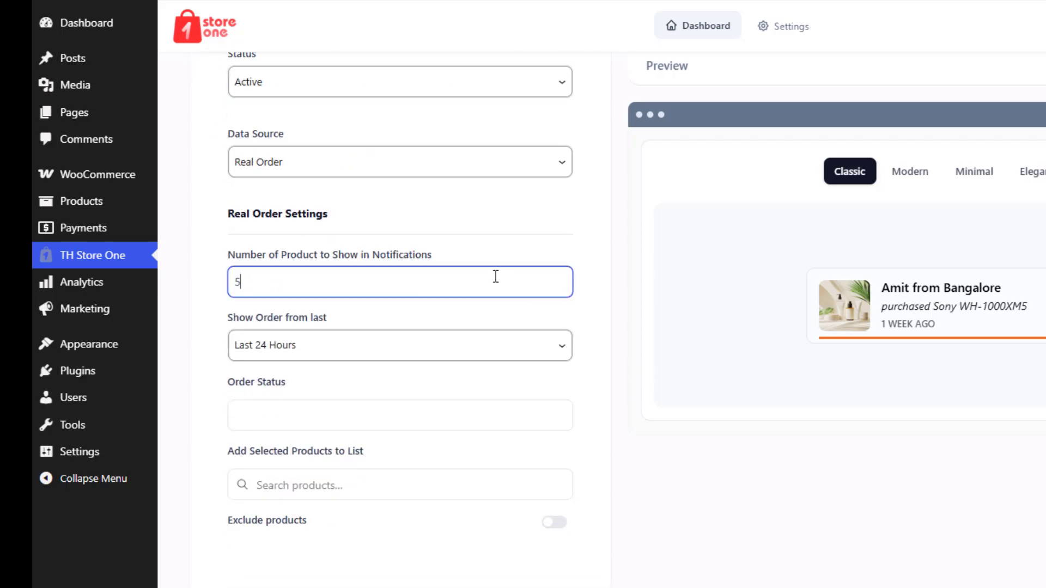
key(BackSpace)
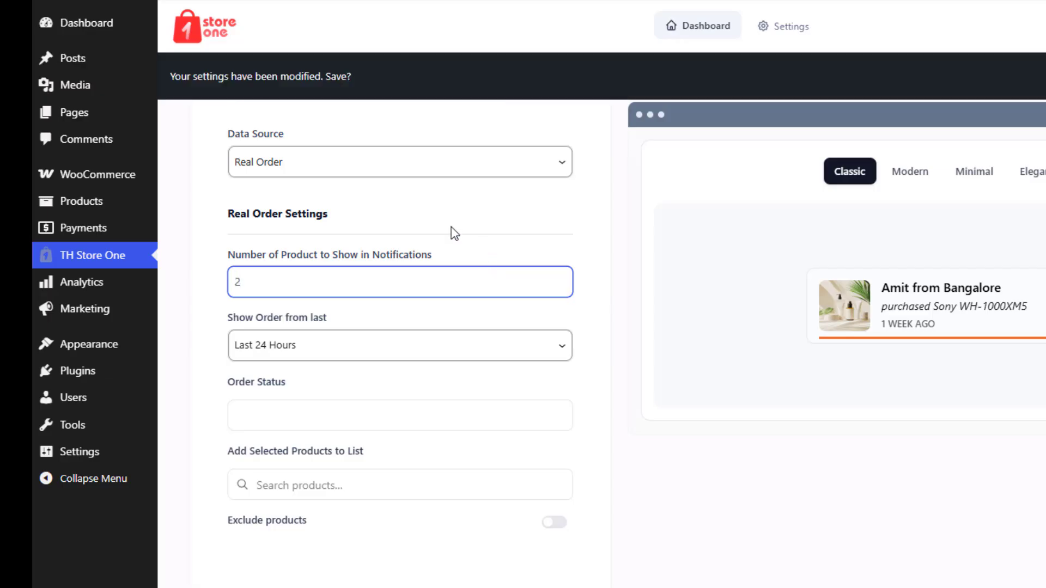
click(321, 354)
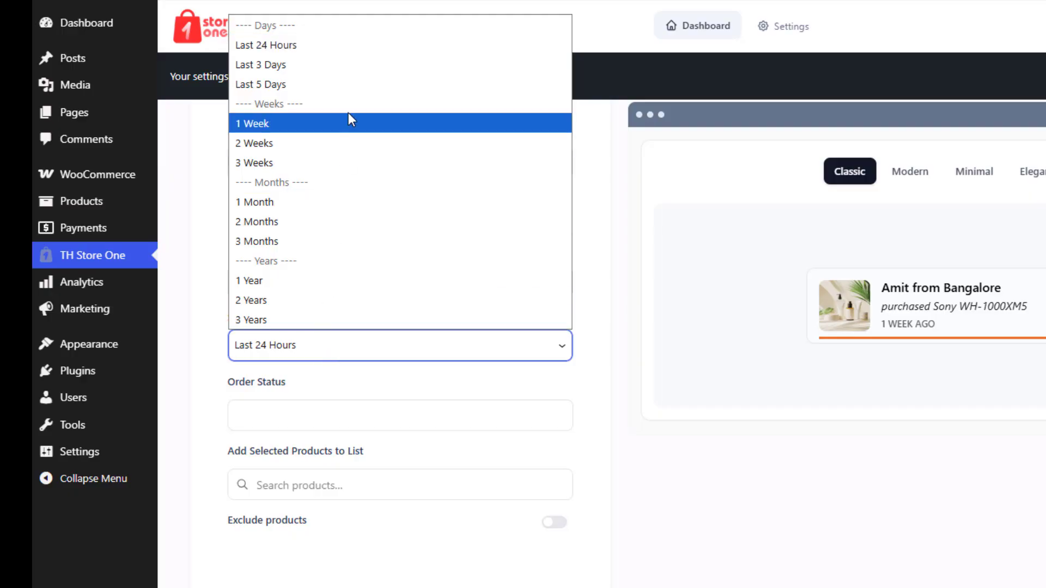
click(380, 53)
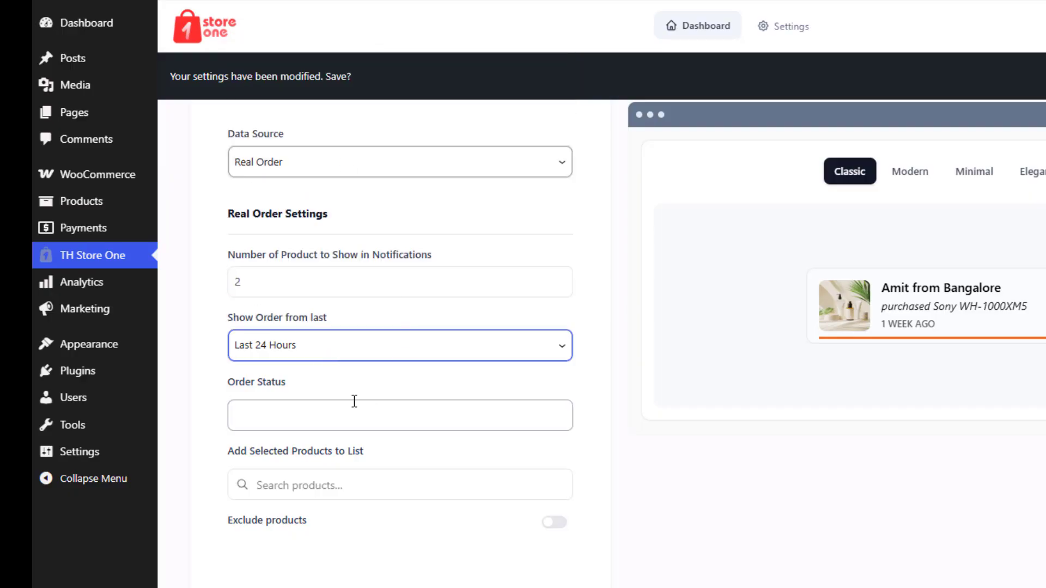
Add Completed and Processing as the order statuses for the real order notifications.
click(320, 412)
click(315, 450)
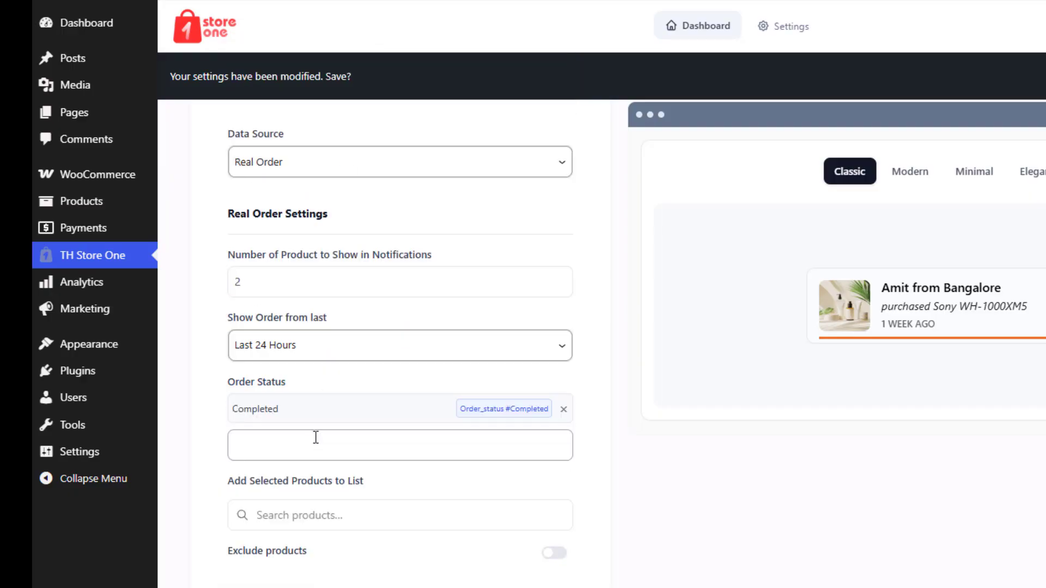
scroll(305, 414, down, 2)
click(300, 367)
click(299, 425)
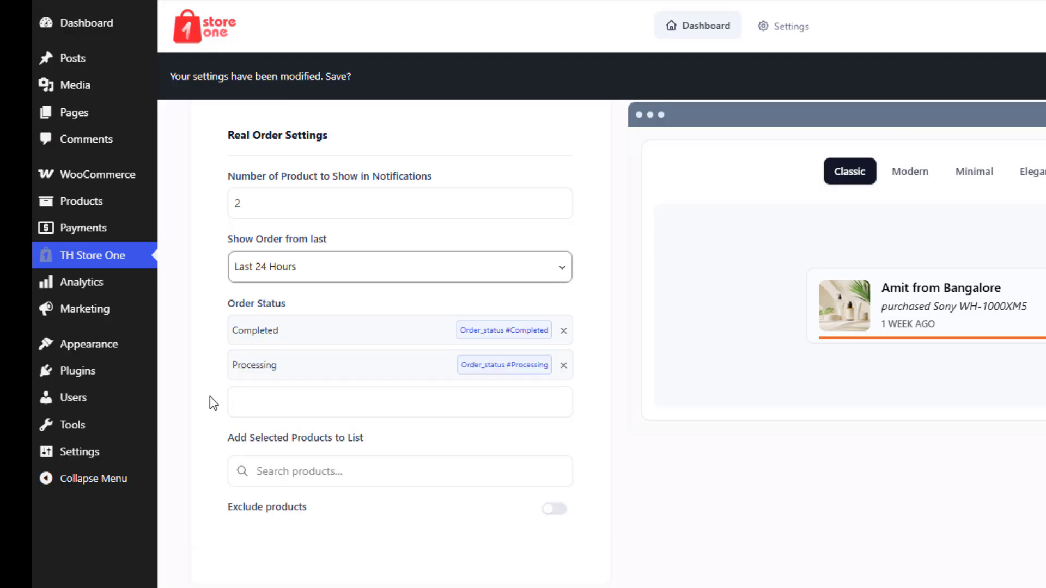
Add the Sunglasses and Cap products to the rule's selected products list.
click(374, 471)
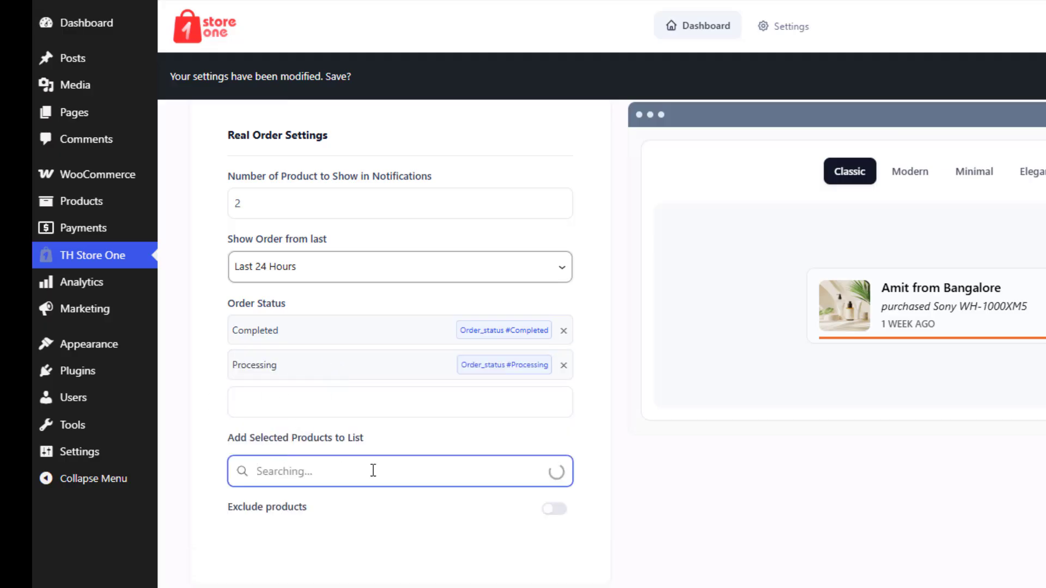
scroll(409, 441, down, 2)
click(292, 428)
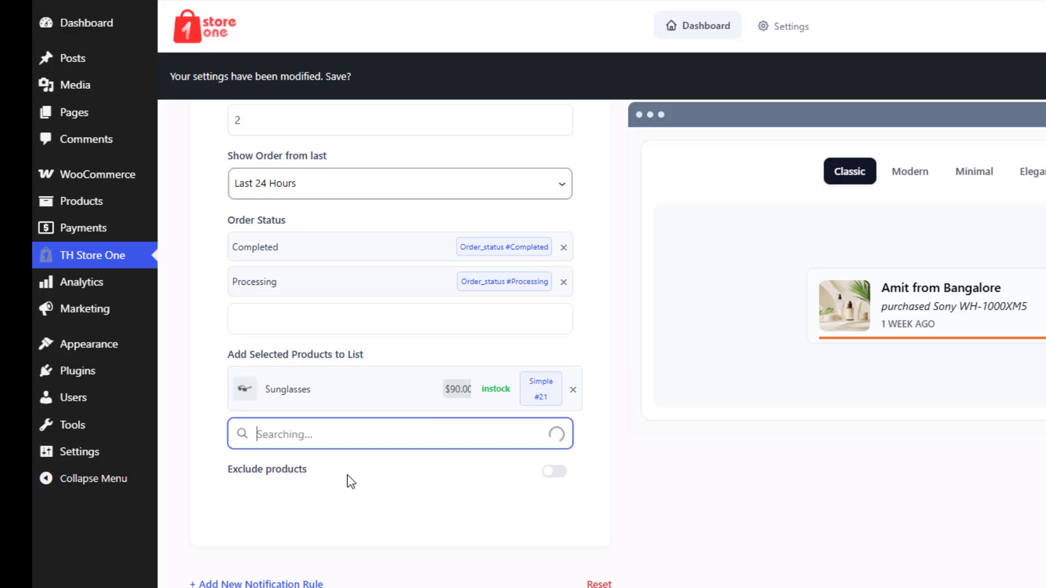
click(294, 504)
scroll(338, 425, down, 2)
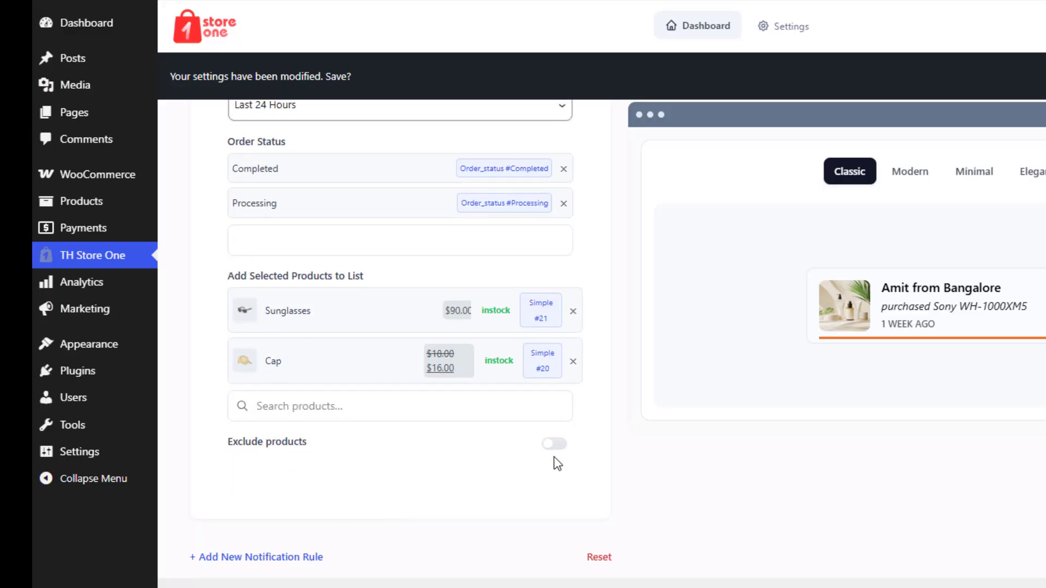
Try the Exclude products option by opening its product search, and switch the option off again.
click(554, 444)
scroll(327, 431, down, 2)
click(306, 425)
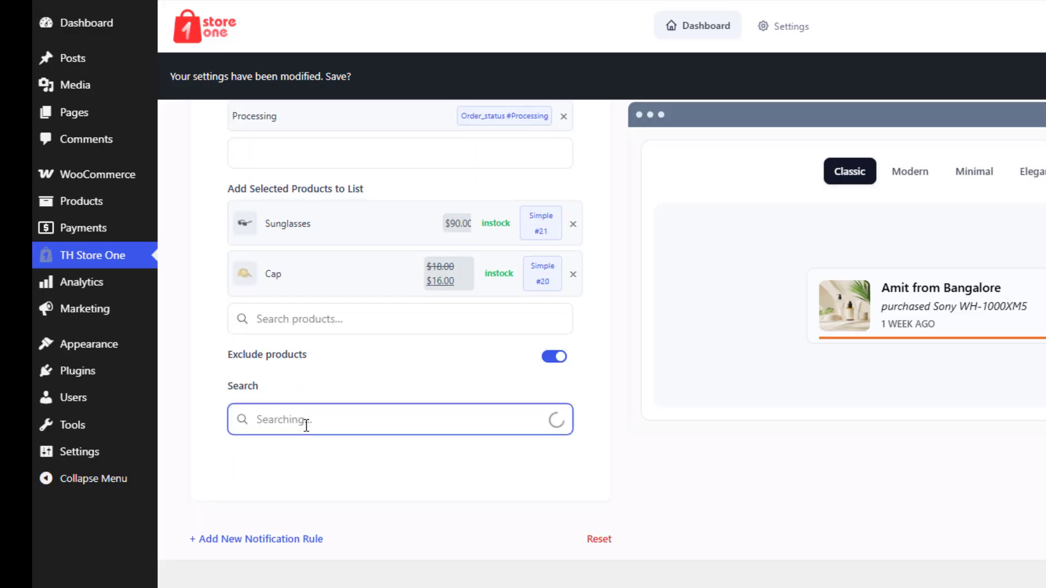
click(554, 357)
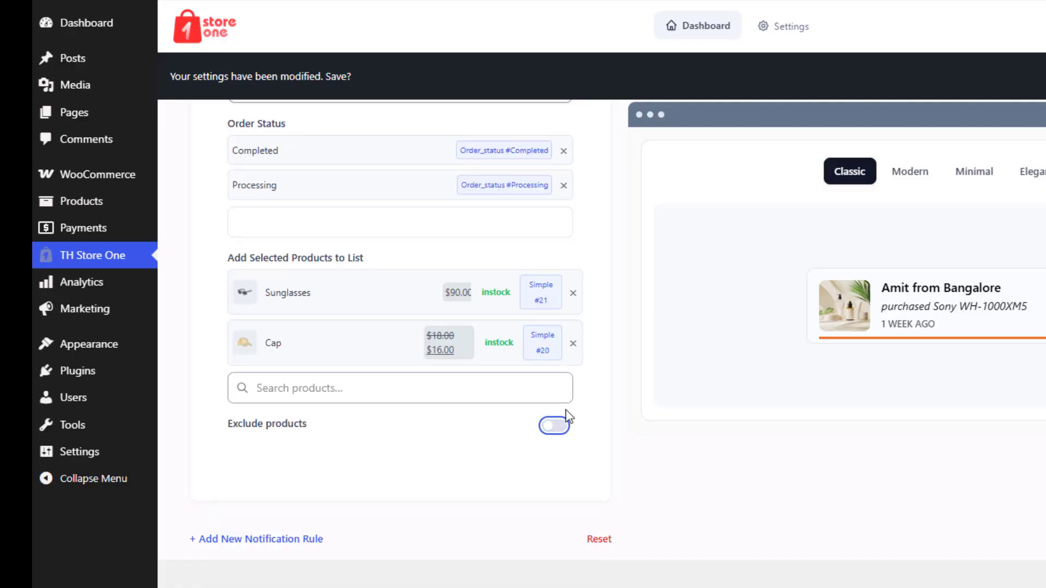
Change Rule 1's data source to Fake Order.
scroll(450, 479, up, 10)
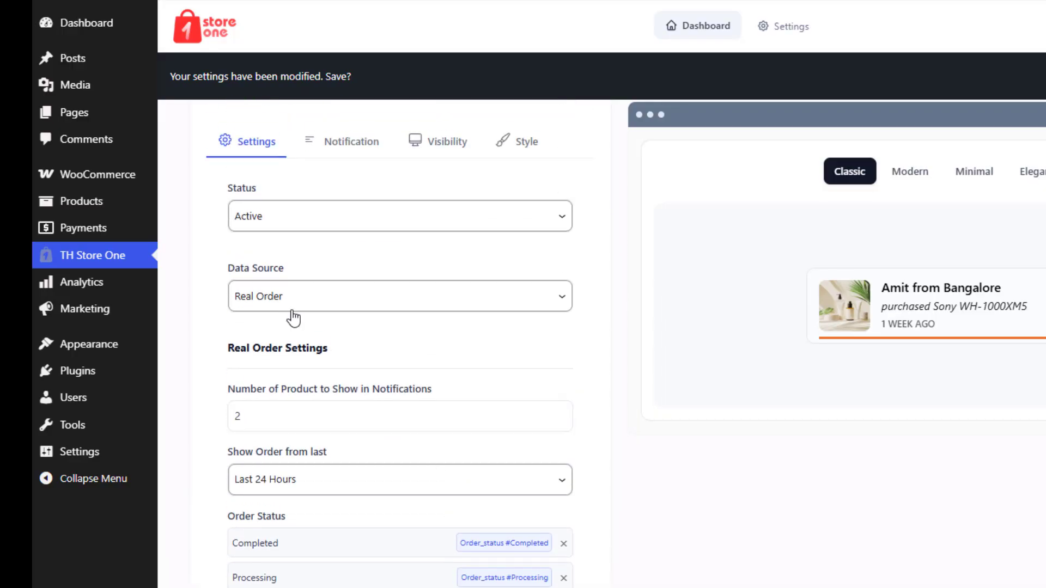
click(292, 296)
click(285, 342)
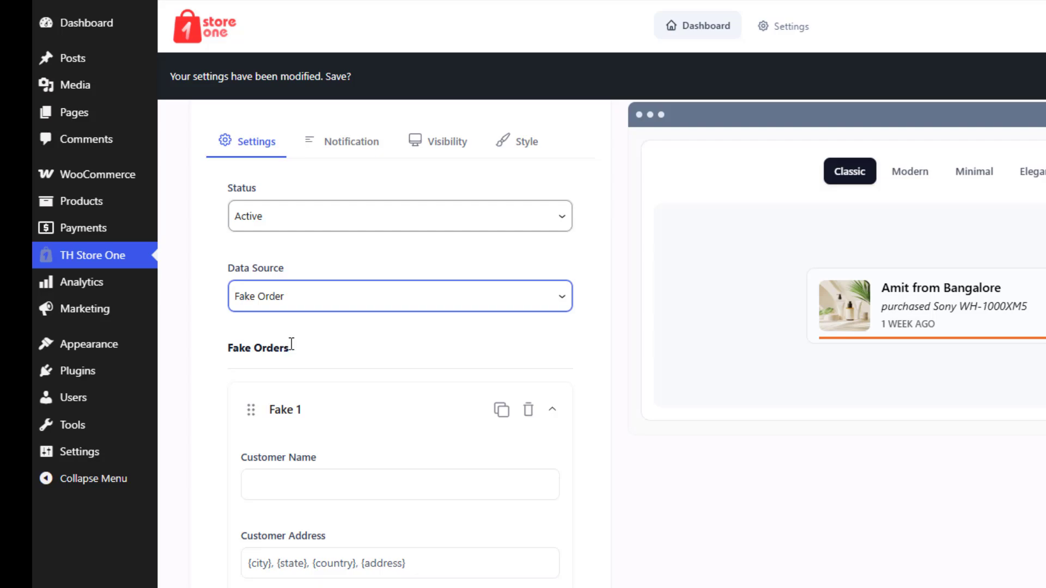
Fill in the Fake 1 order with the customer's name, address "{California}, {USA}" and Time to Sold "1 Day ago".
scroll(352, 367, down, 3)
click(342, 323)
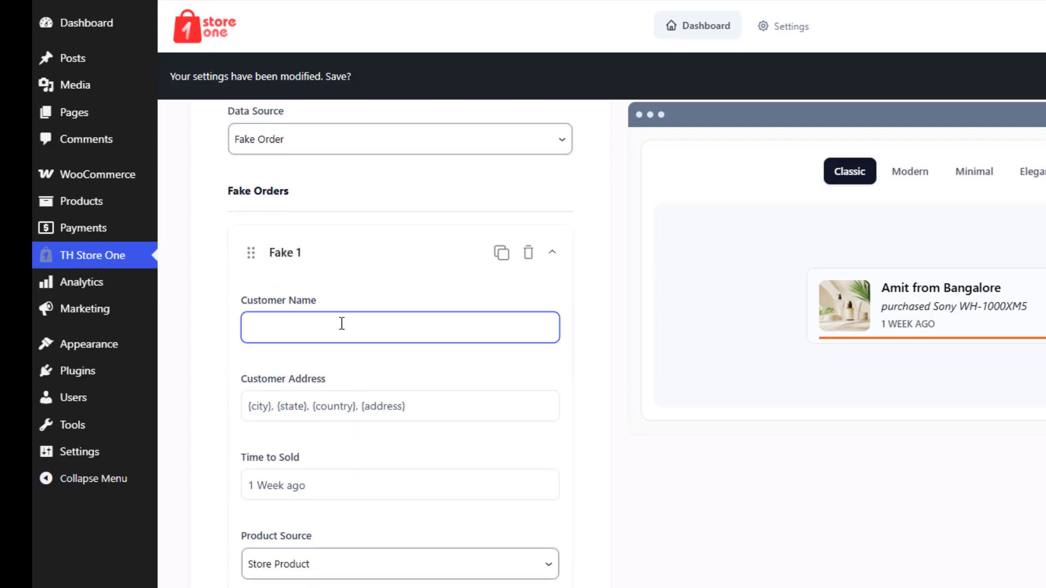
click(369, 404)
text({California}, {USA})
click(320, 482)
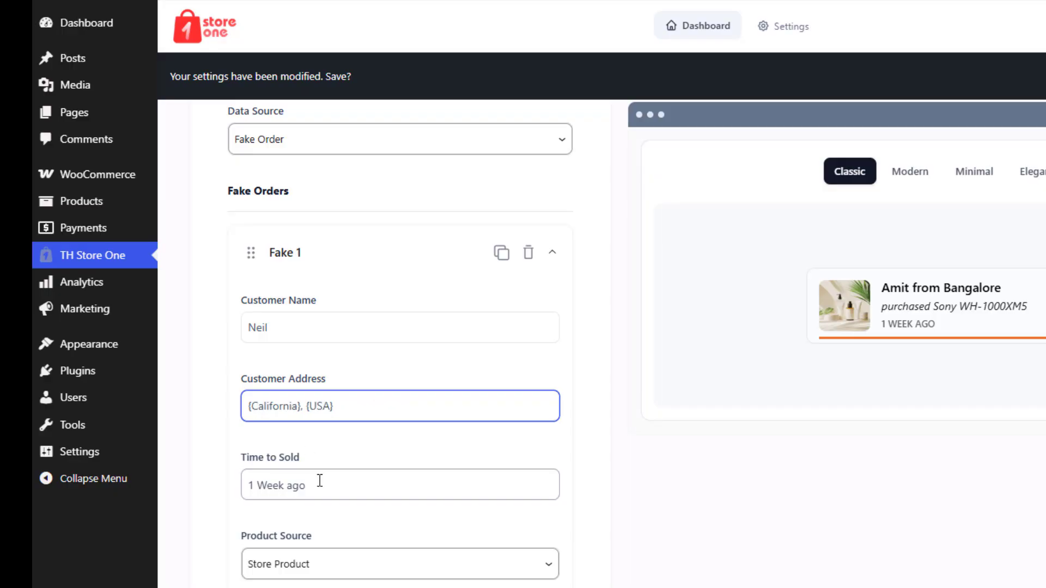
double_click(274, 490)
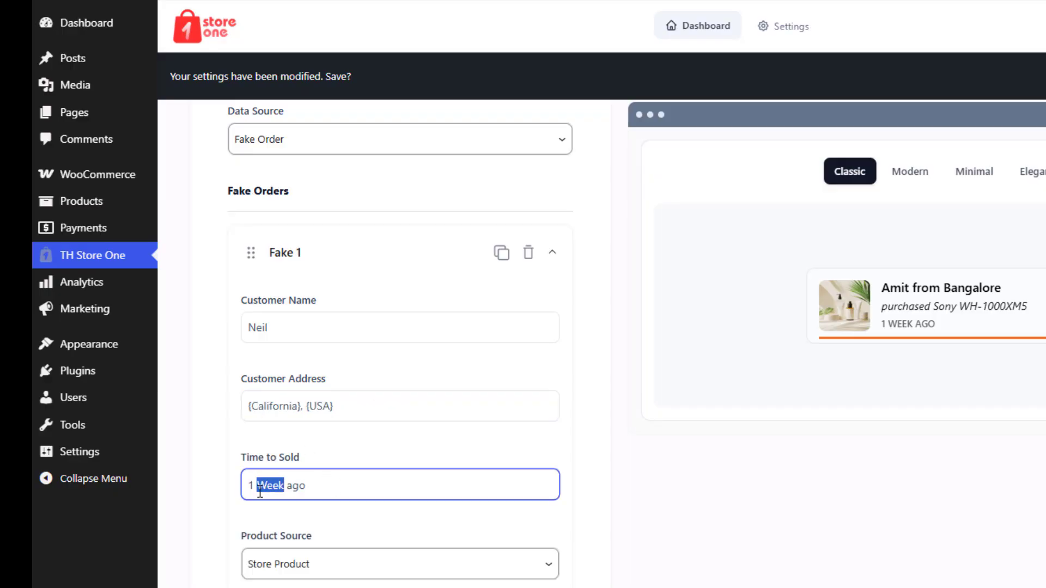
text(Day)
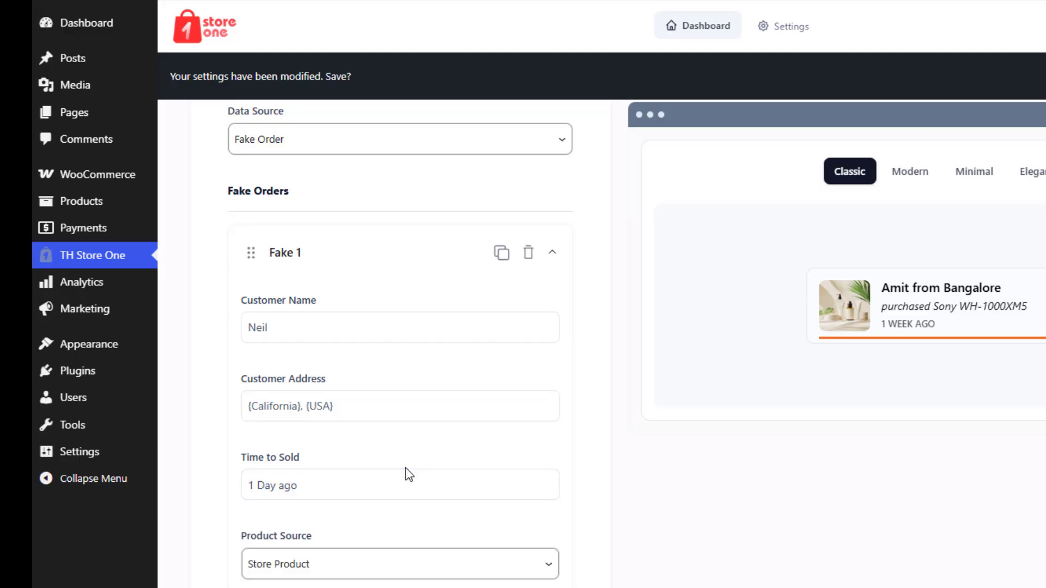
Try Custom Product as the Fake 1 order's product source, review its detail fields, and return to Store Product.
scroll(406, 471, down, 4)
click(337, 331)
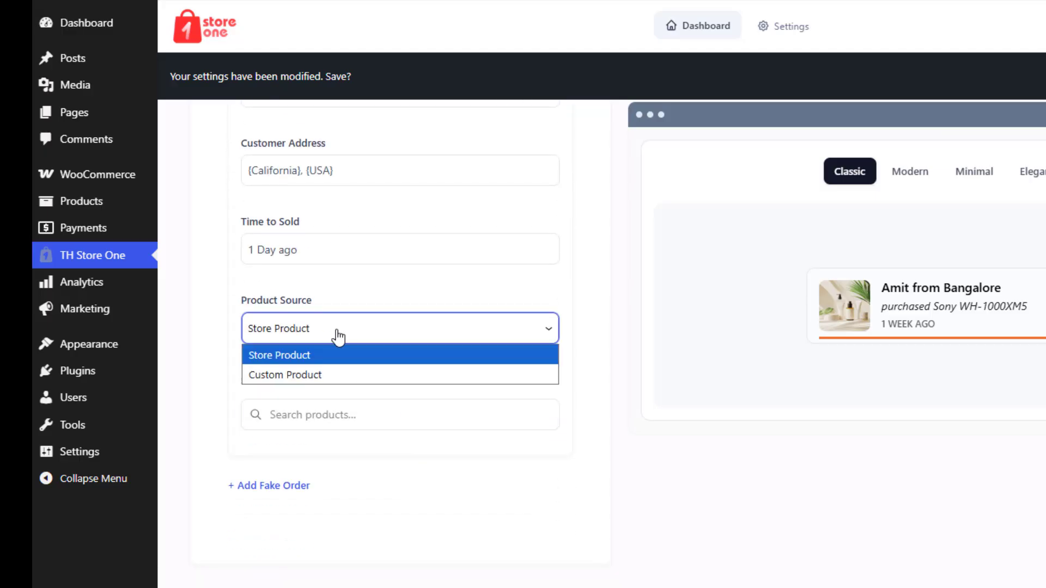
click(330, 375)
scroll(357, 440, down, 4)
scroll(372, 446, up, 1)
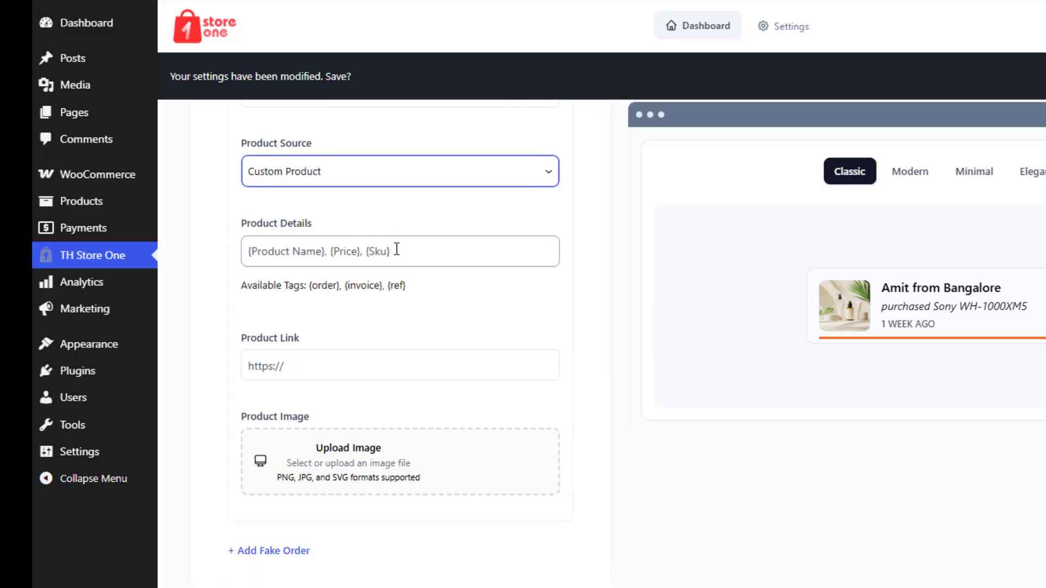
click(350, 364)
click(326, 191)
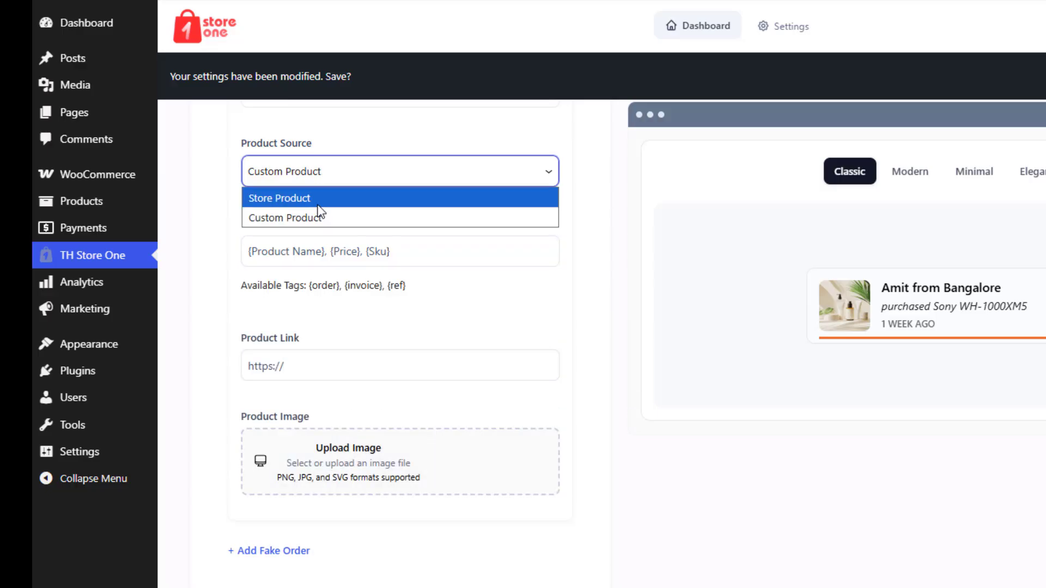
click(316, 197)
Choose Cap and finally Belt in the store product selection of the Fake 1 order.
click(326, 360)
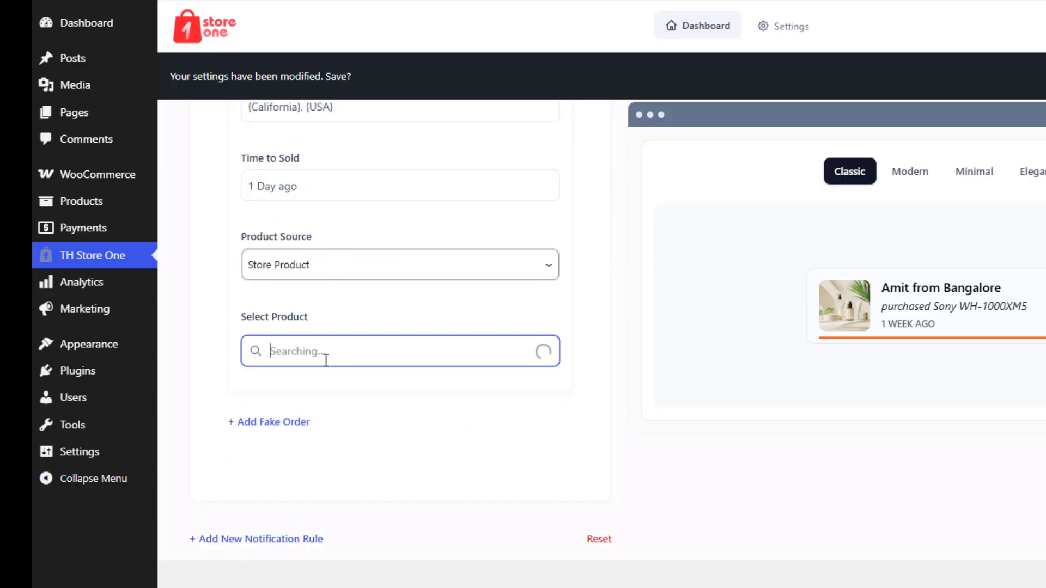
click(324, 436)
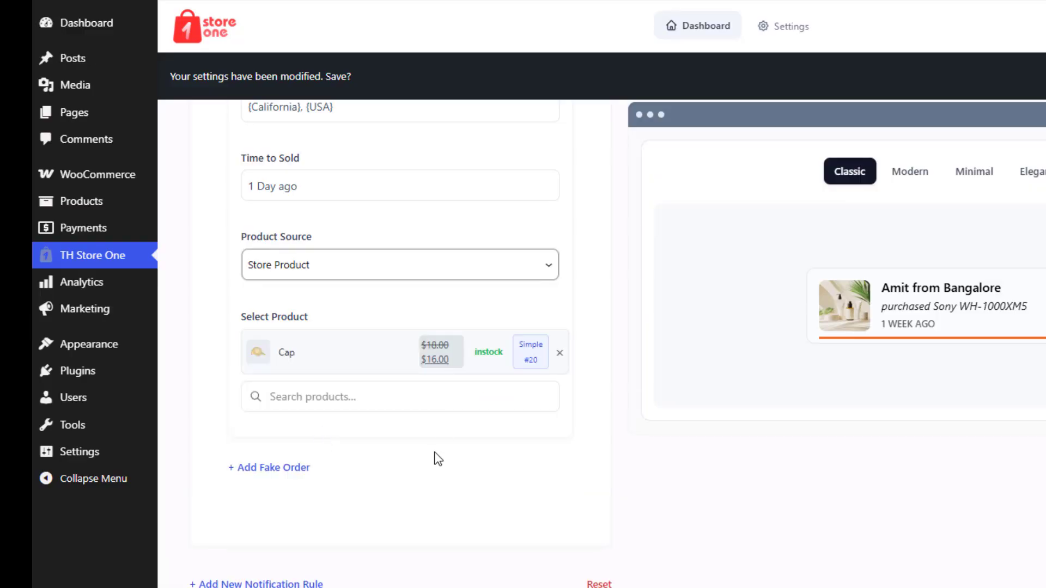
click(308, 520)
scroll(436, 458, up, 4)
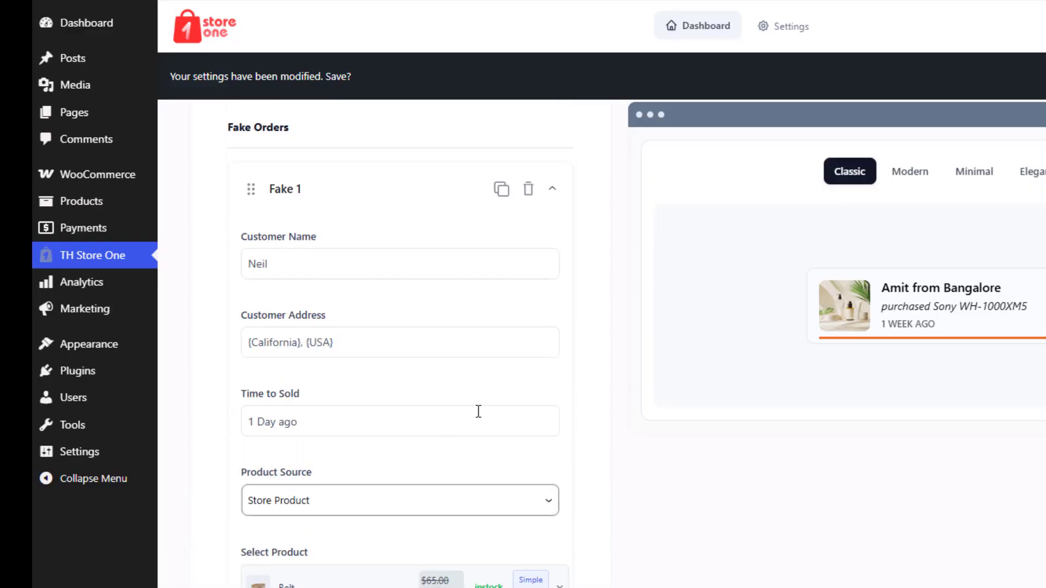
Add a blank second fake order and duplicate the Fake 1 order, collapsing the expanded entries.
click(552, 191)
click(279, 429)
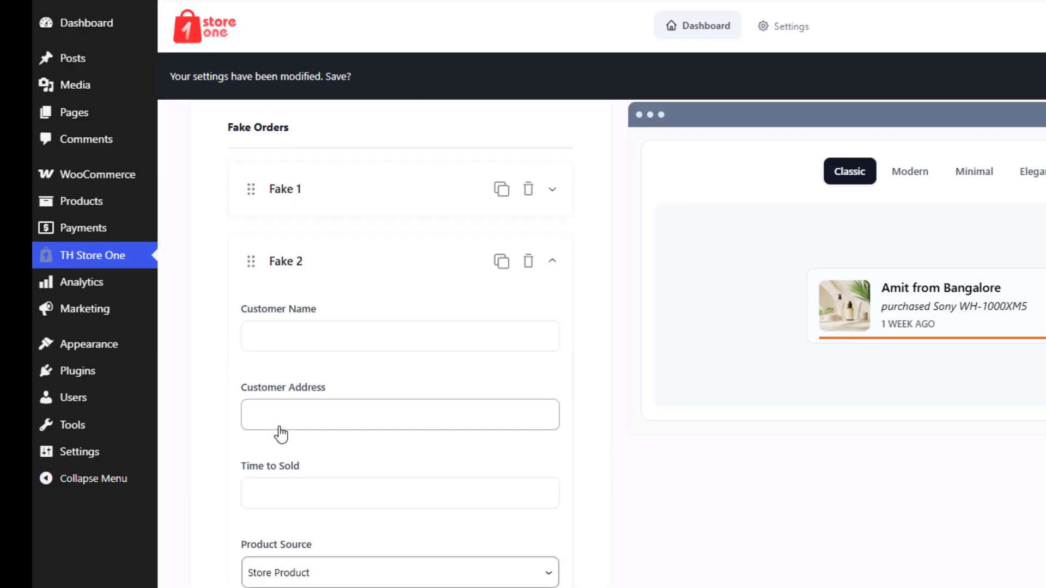
click(552, 263)
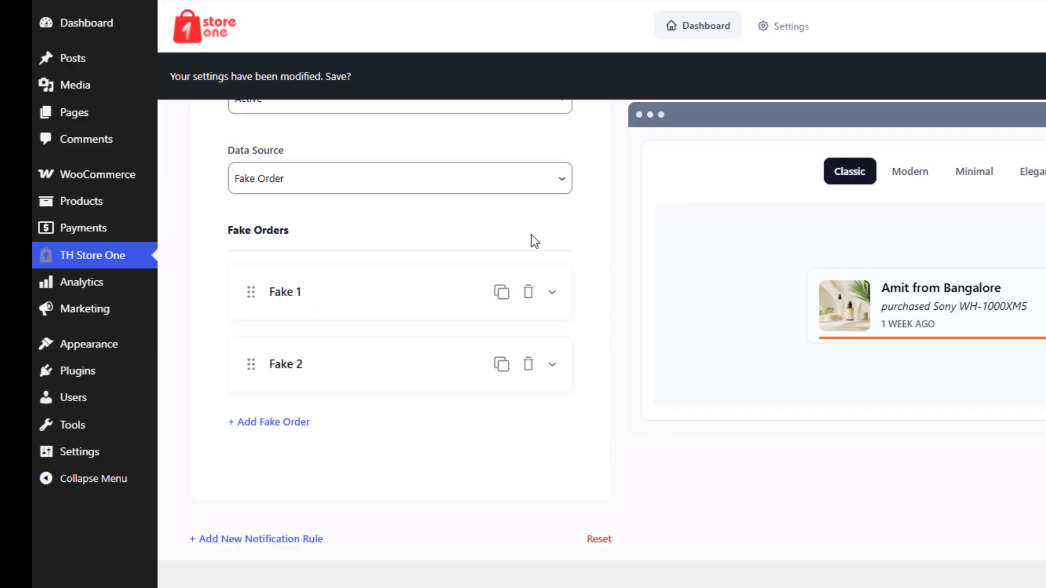
click(500, 295)
click(553, 261)
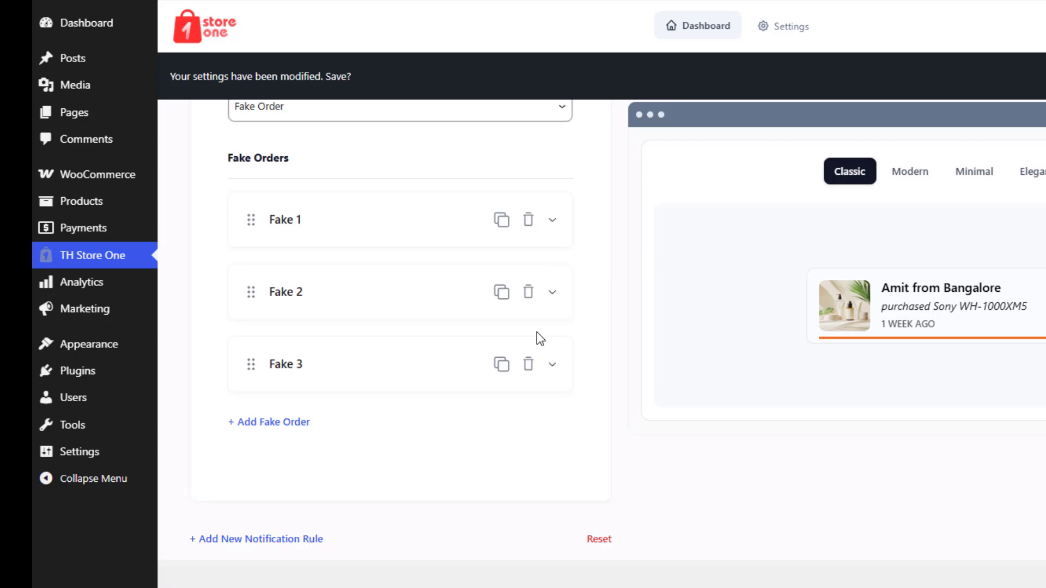
Delete the two extra fake orders, keeping only one fake order in the list.
click(528, 292)
click(528, 362)
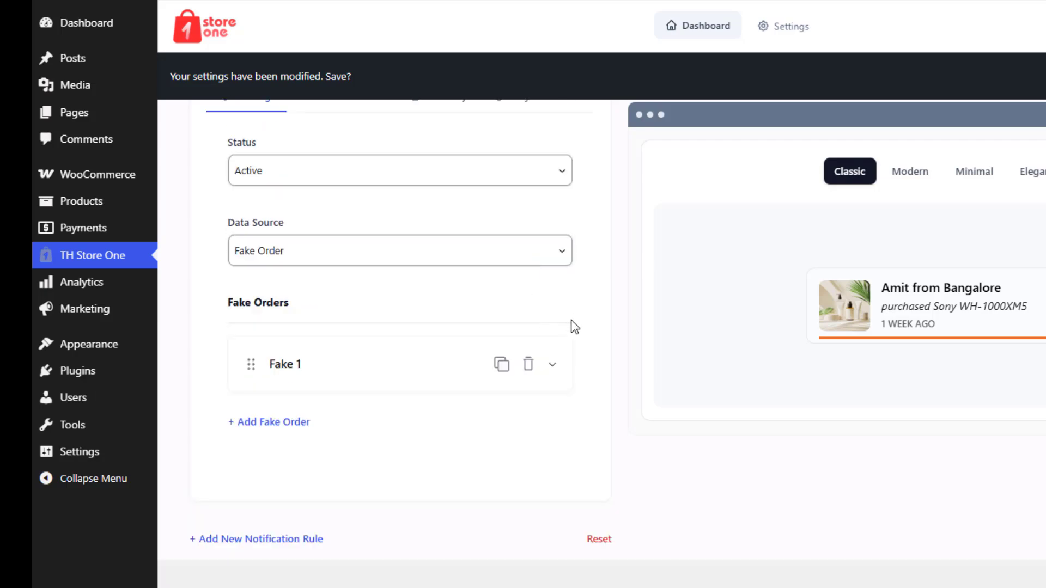
Preview the sale notification in the Modern, Minimal and Elegant designs.
scroll(575, 327, up, 5)
click(910, 171)
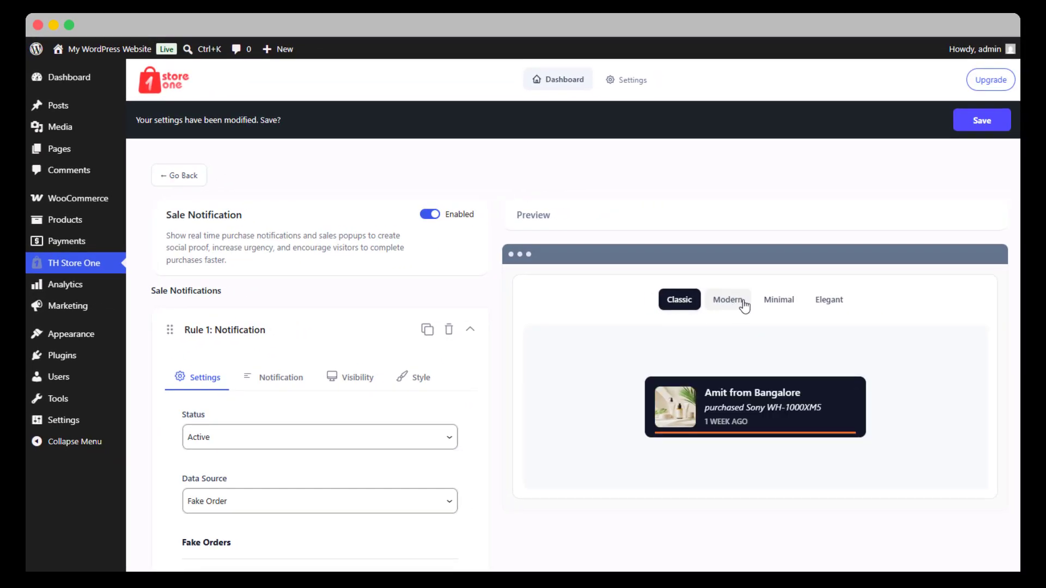
click(785, 302)
click(839, 300)
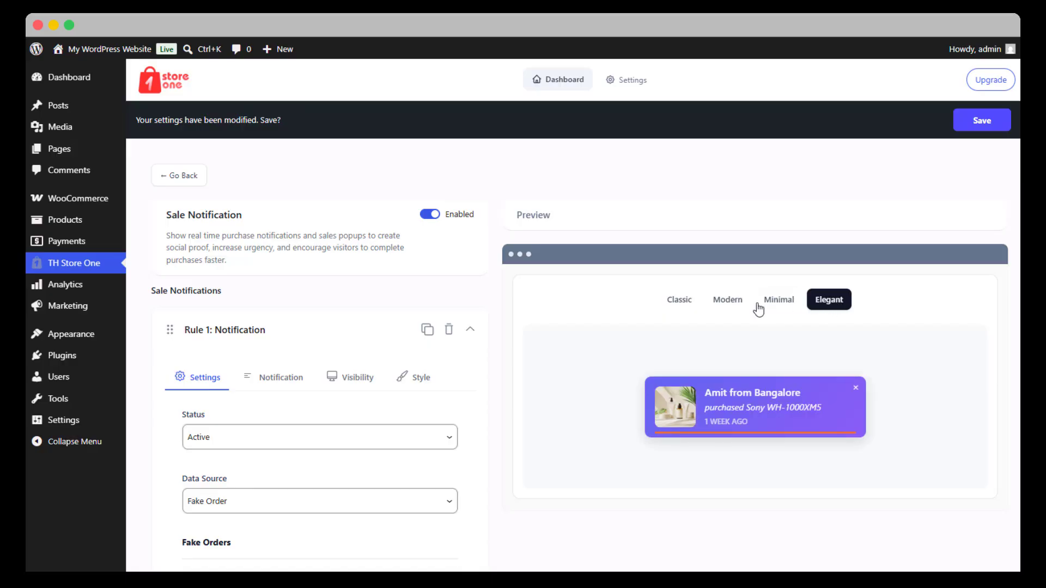
Switch the preview to the Classic design and remove {sku} from the rule's non-bold Display Notification Format.
click(678, 299)
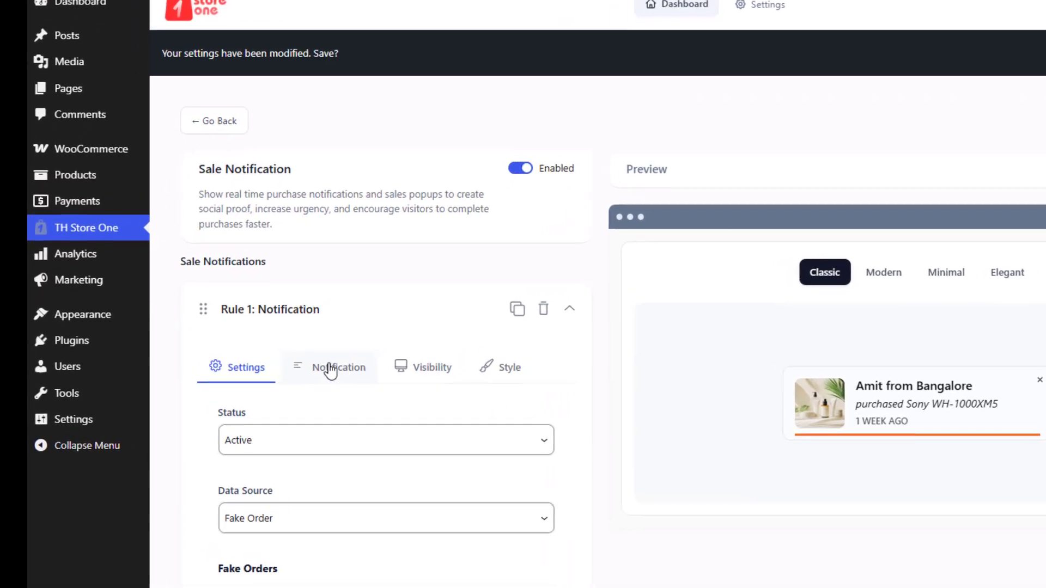
click(331, 372)
scroll(431, 300, down, 5)
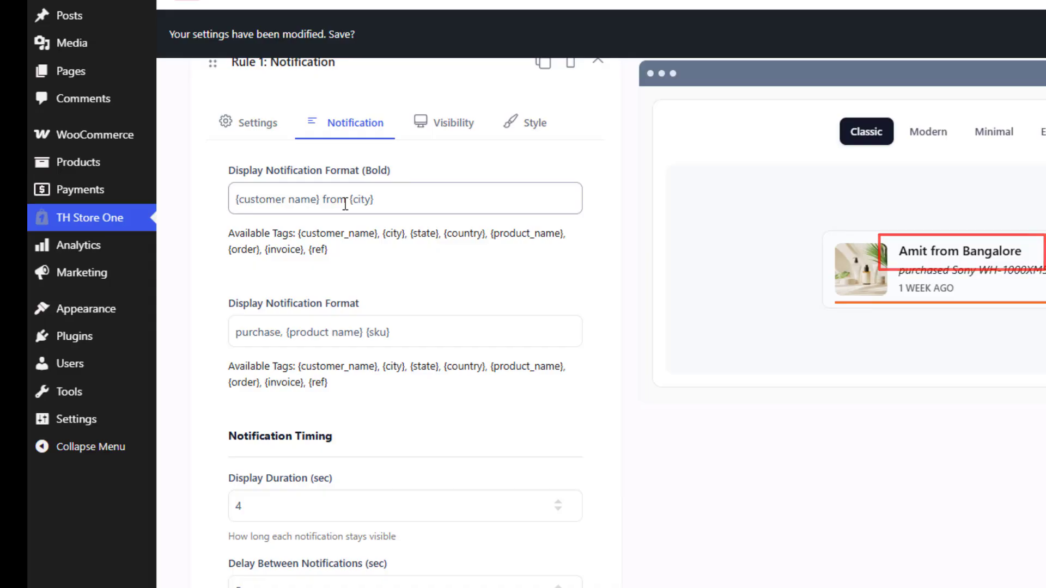
drag(390, 332, 369, 334)
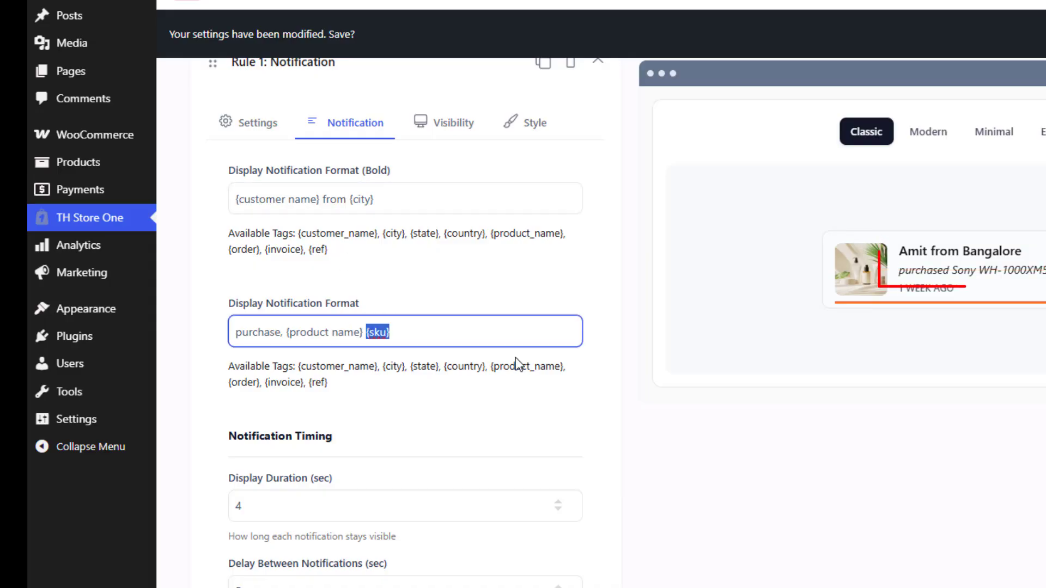
key(BackSpace)
click(441, 421)
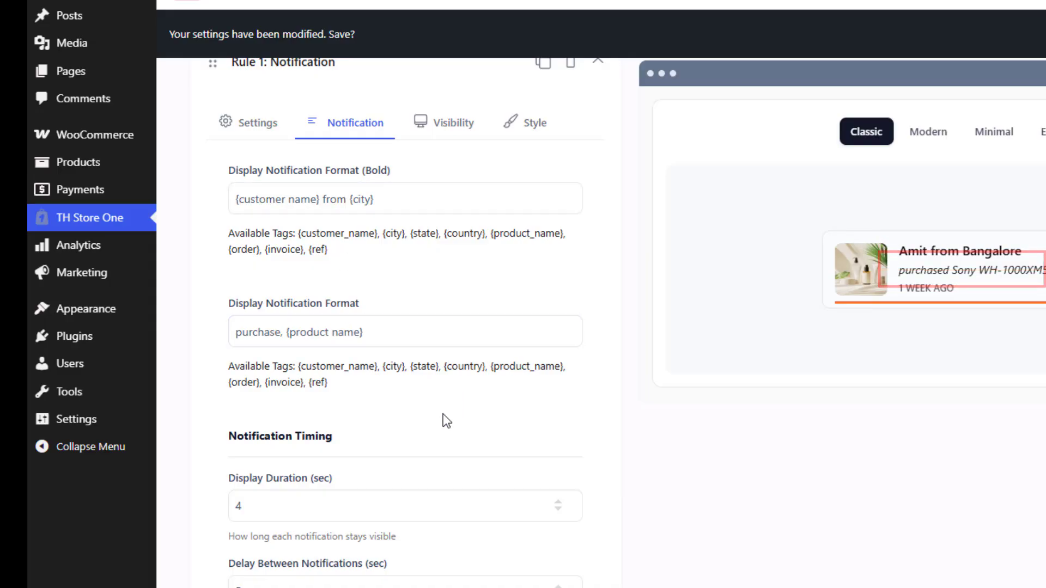
Set the notification display duration to 5 seconds, with a delay of 5 seconds between notifications.
scroll(409, 416, down, 3)
scroll(410, 418, down, 2)
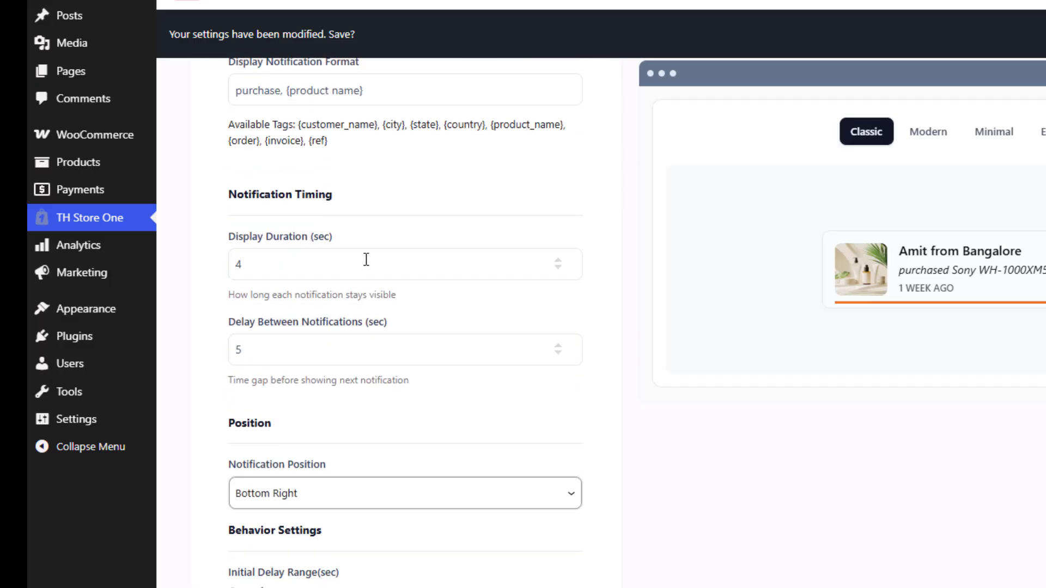
click(560, 260)
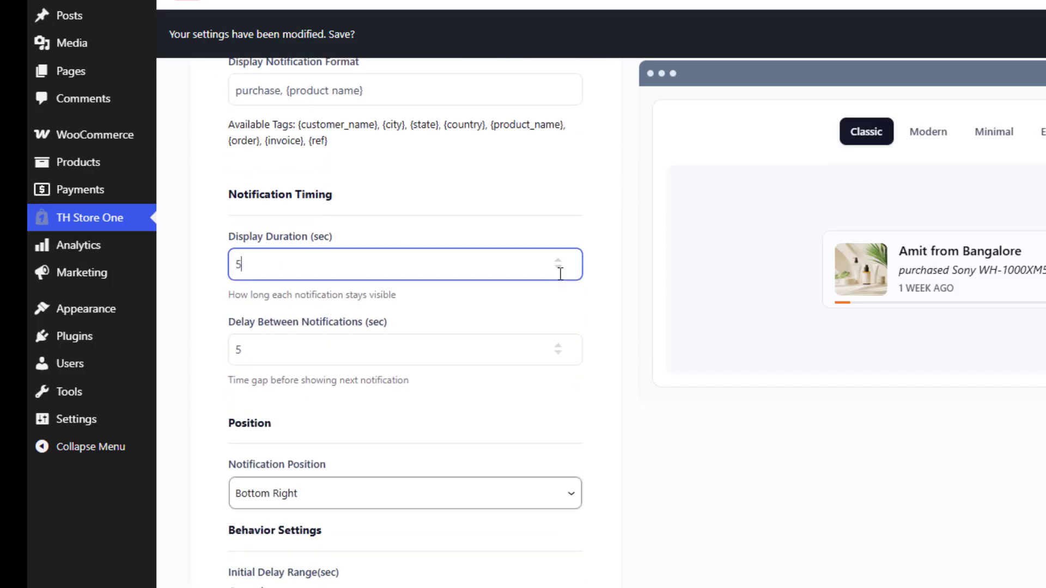
click(536, 300)
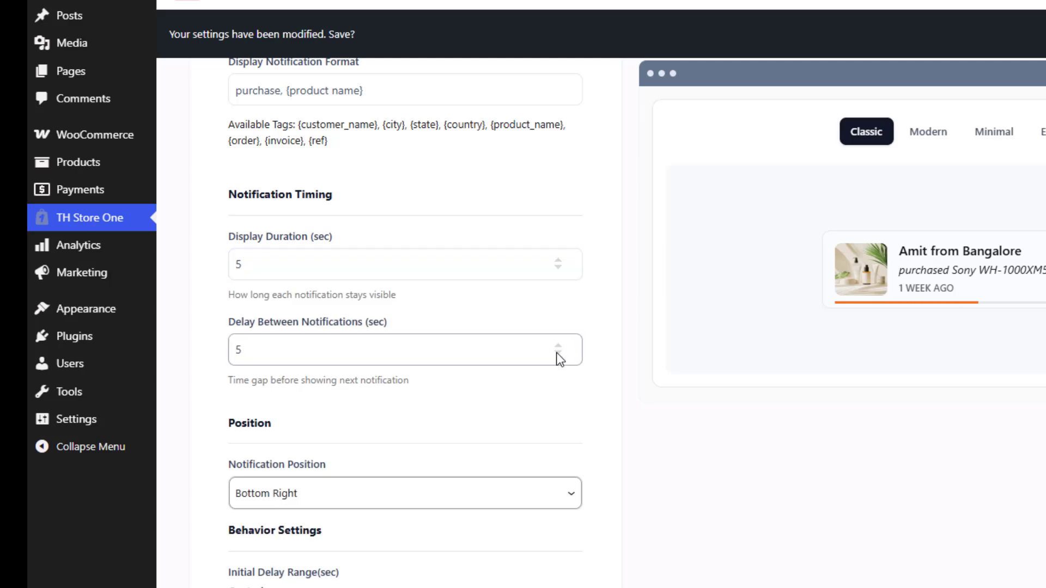
click(557, 354)
click(557, 345)
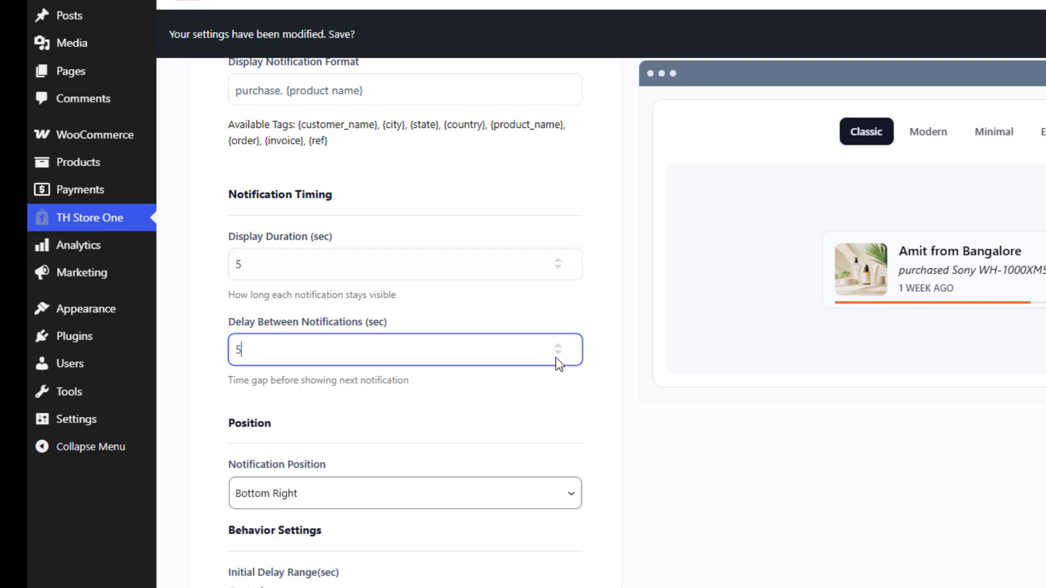
click(552, 397)
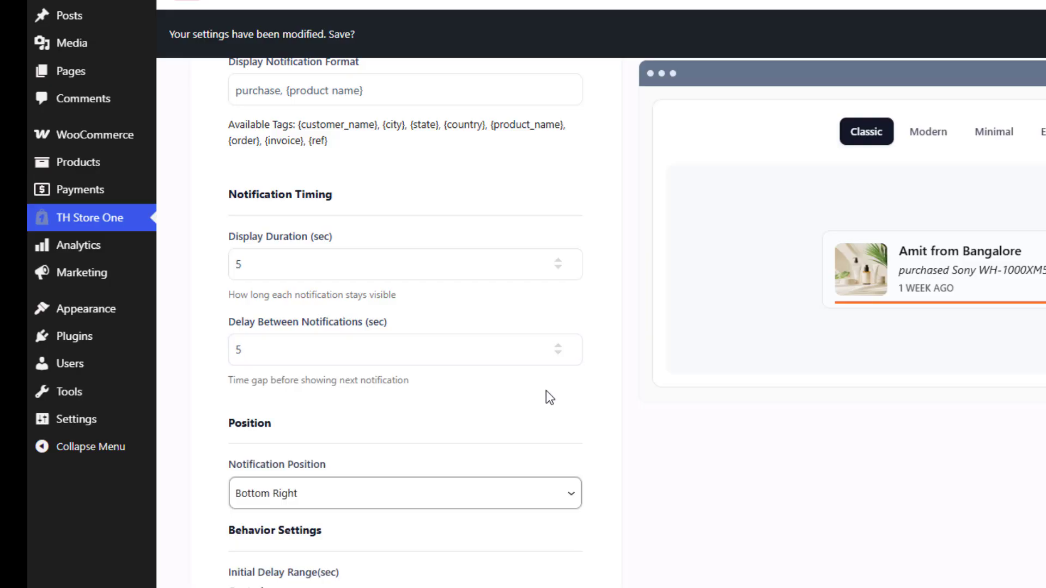
Examine the available notification positions and keep Bottom Right selected.
scroll(532, 394, down, 5)
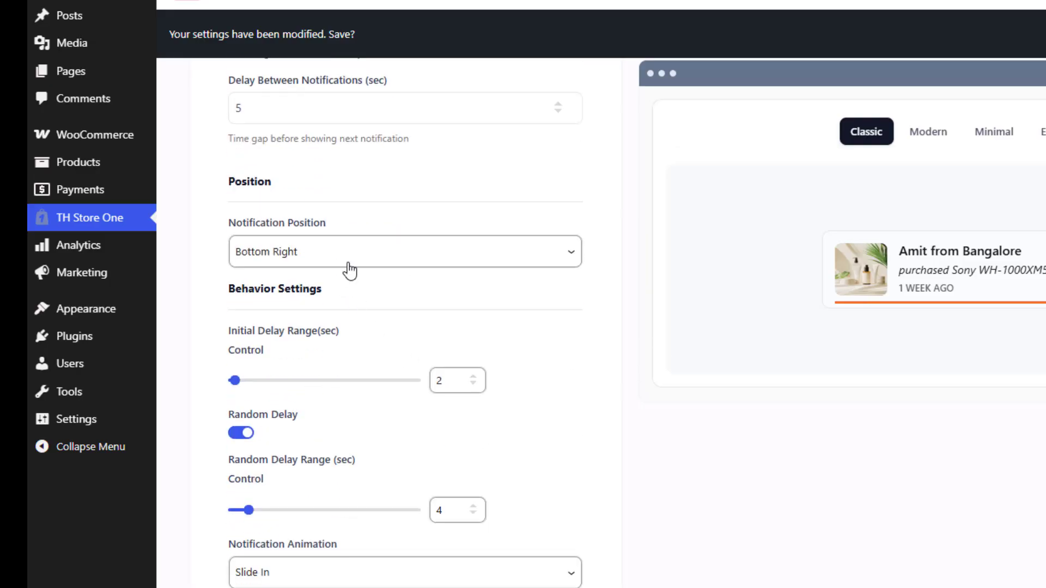
click(349, 267)
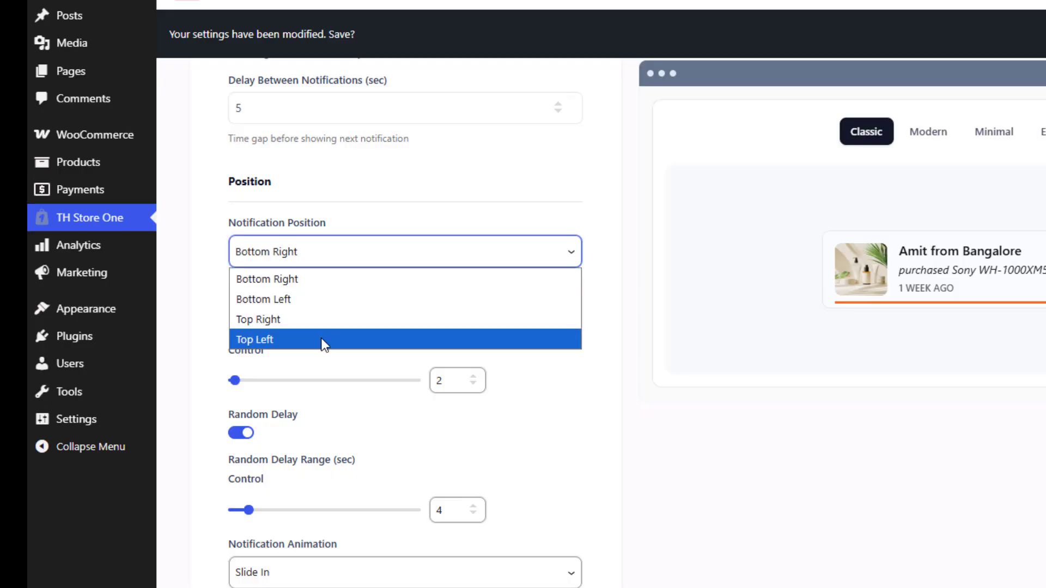
click(338, 272)
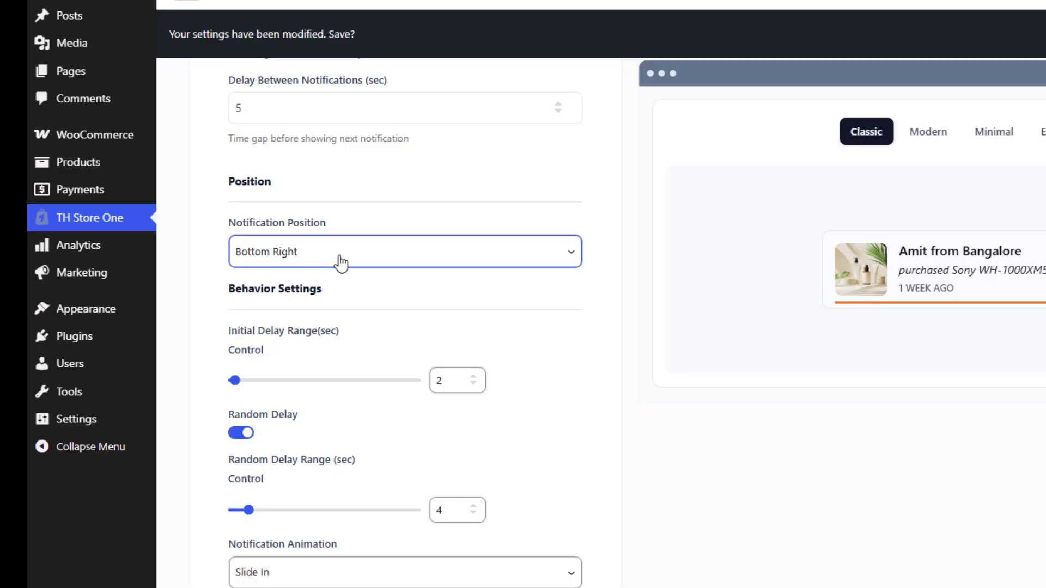
Try a 3-second initial delay, restore it to 2 seconds, and toggle Random Delay, leaving it enabled.
scroll(343, 302, down, 3)
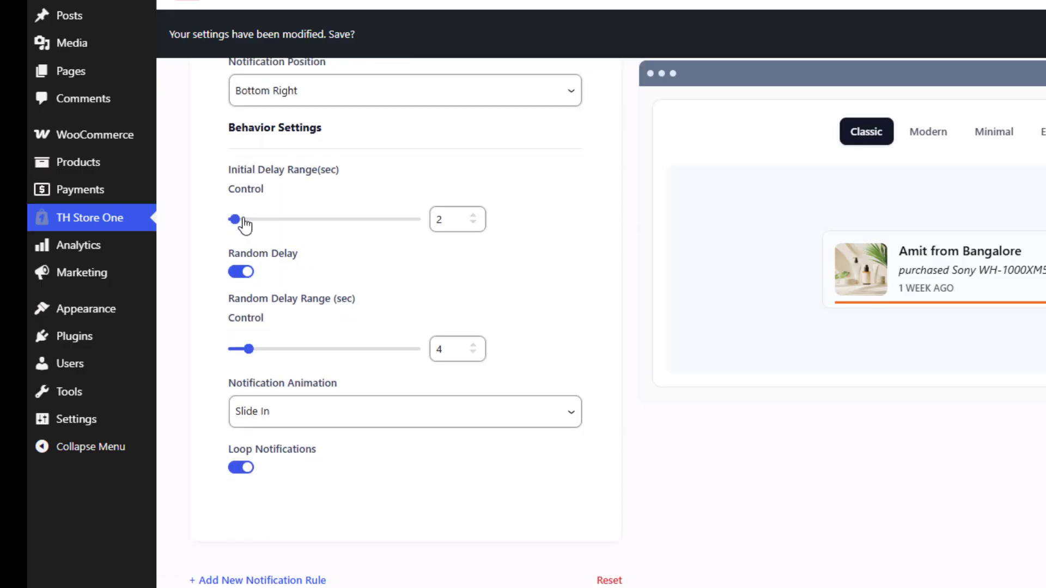
double_click(474, 216)
click(472, 223)
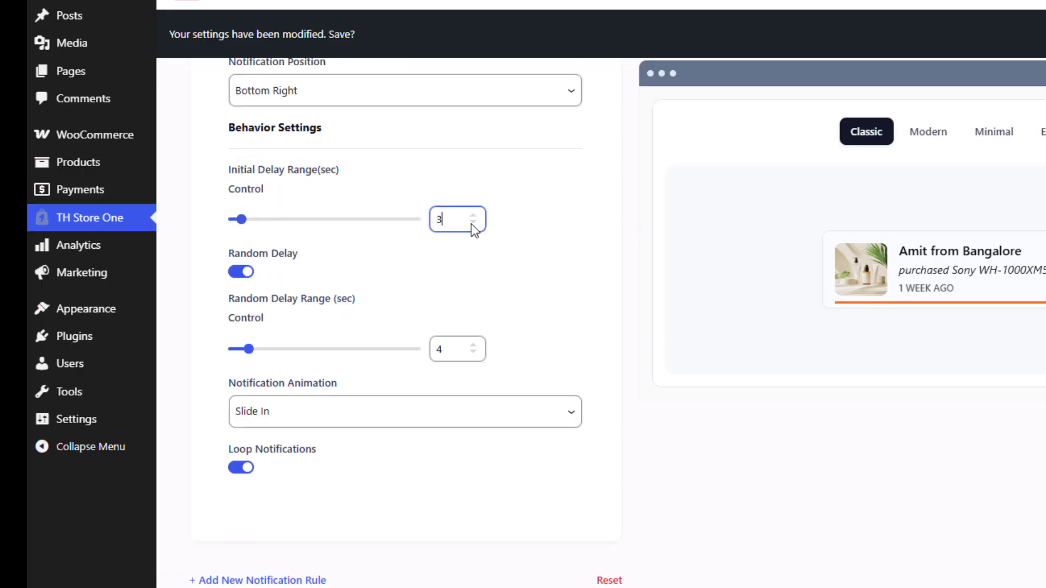
click(473, 222)
click(242, 273)
click(242, 273)
click(241, 272)
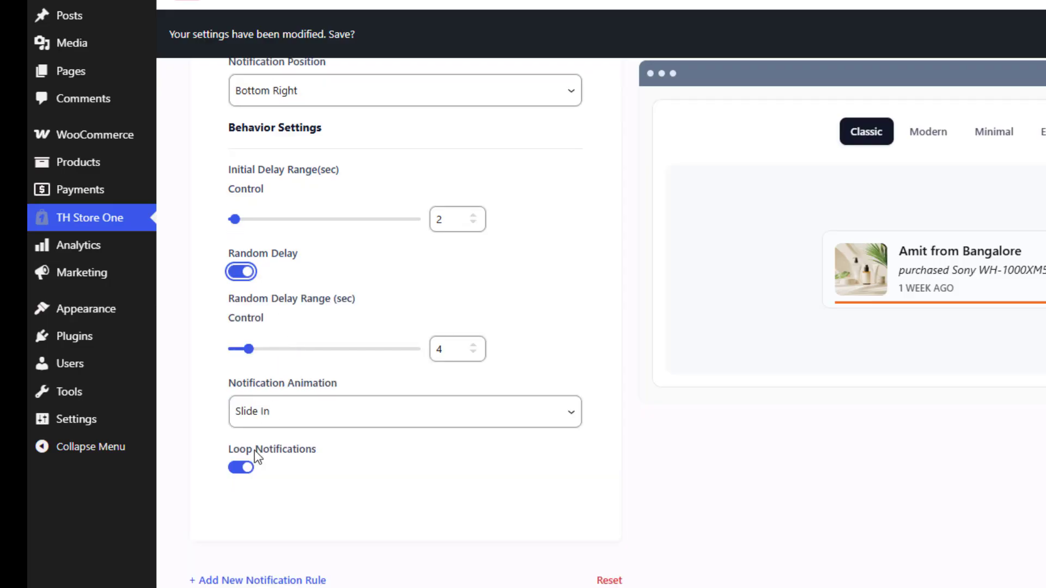
Choose Slide In as the notification animation and switch Loop Notifications off and on again.
click(295, 420)
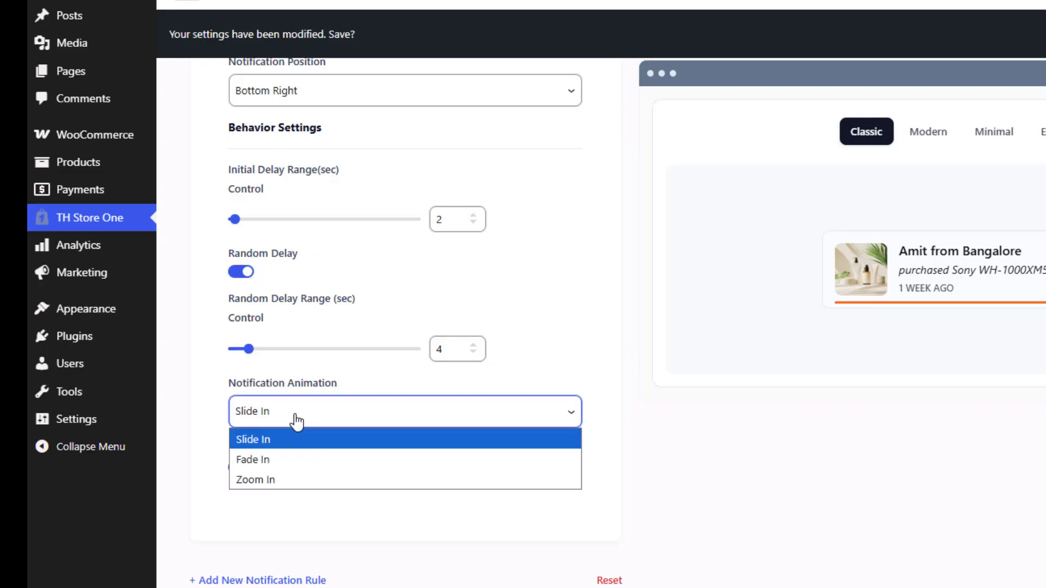
click(330, 433)
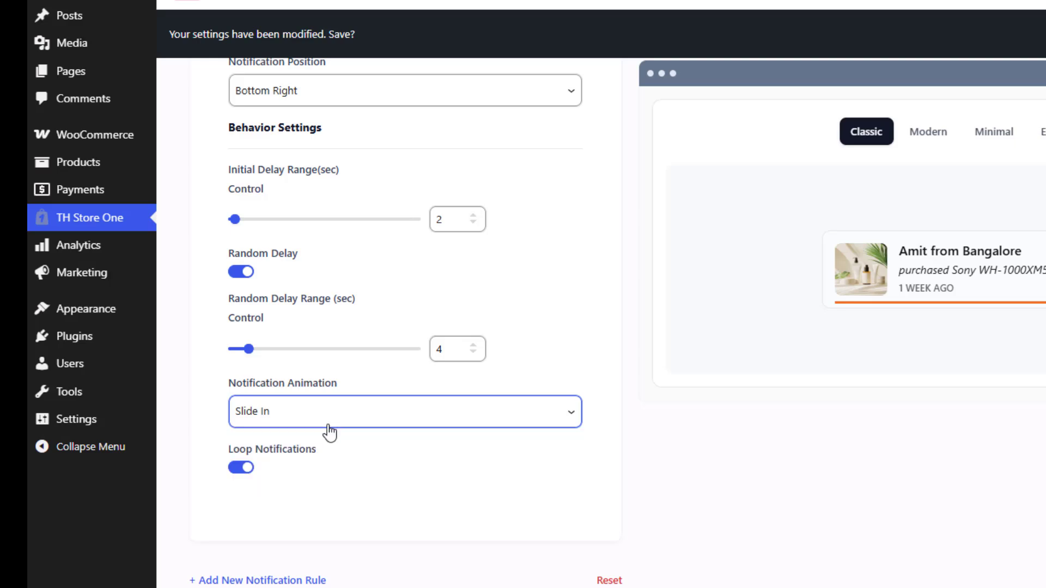
click(247, 469)
click(246, 469)
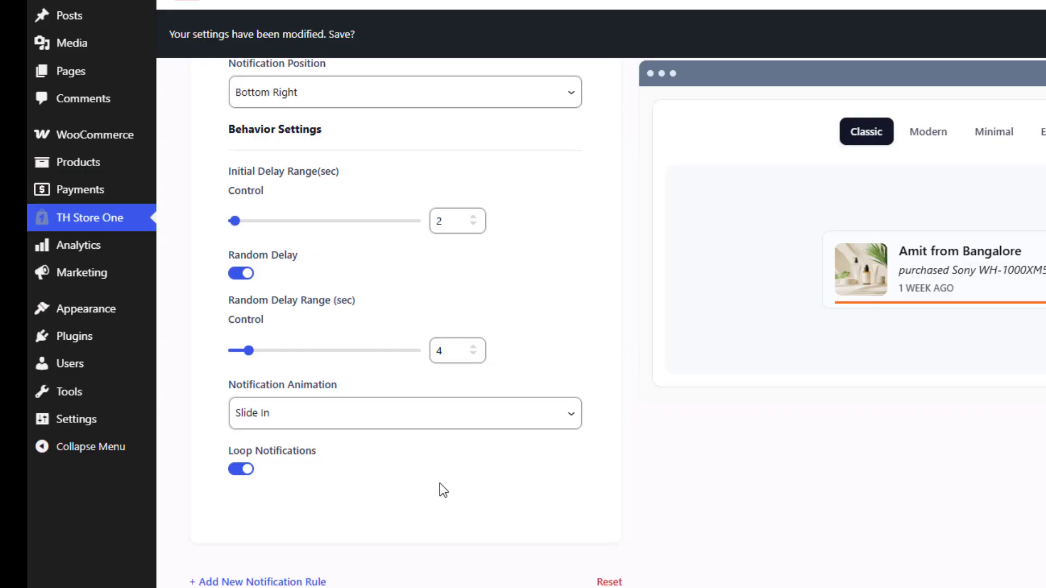
Try the Specific Products trigger type in the rule's visibility settings and restore it to All Pages.
scroll(442, 488, up, 8)
click(443, 365)
scroll(382, 355, down, 3)
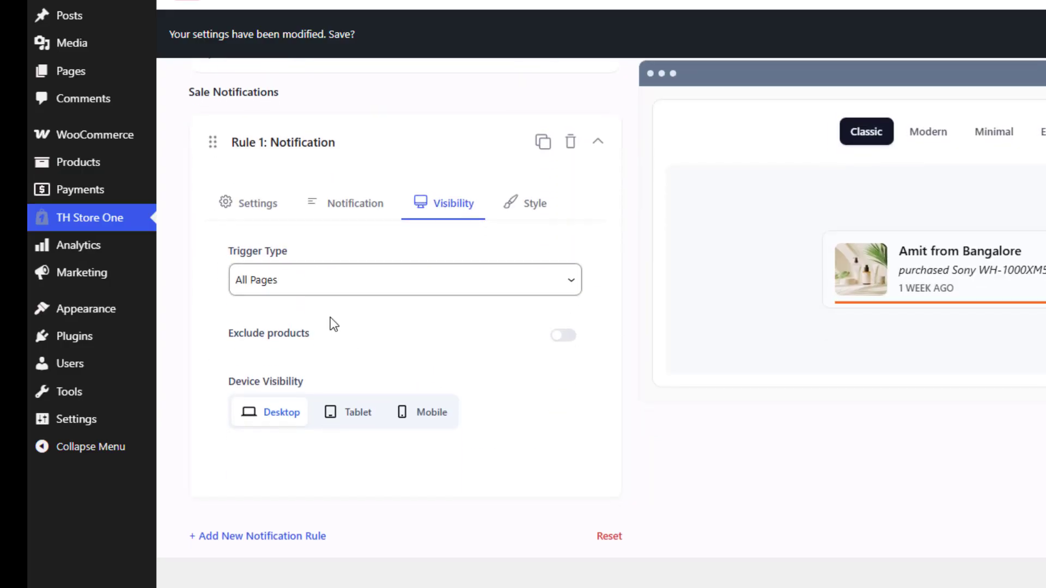
click(324, 289)
click(327, 326)
click(350, 371)
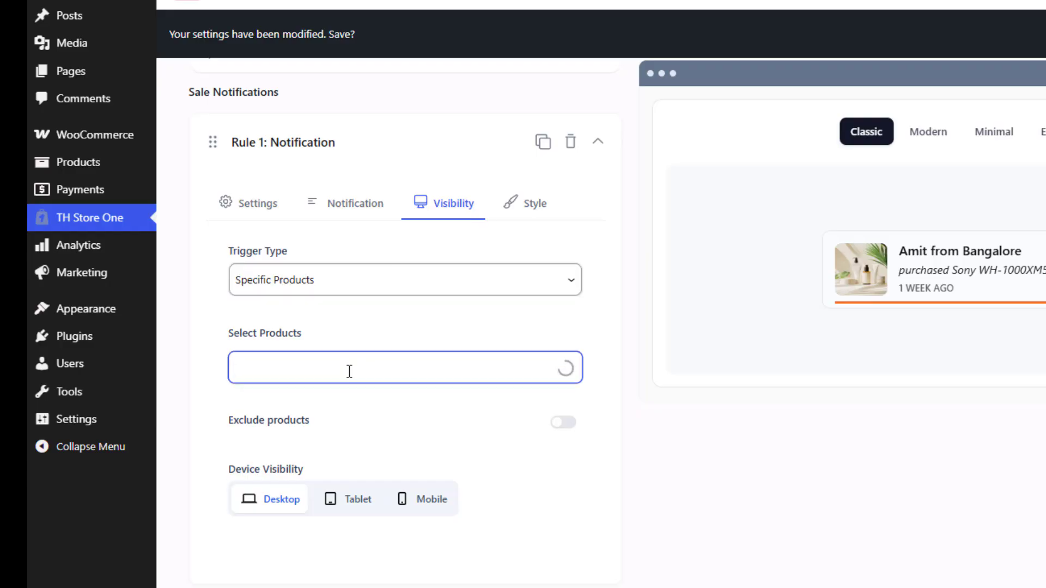
click(374, 283)
click(364, 304)
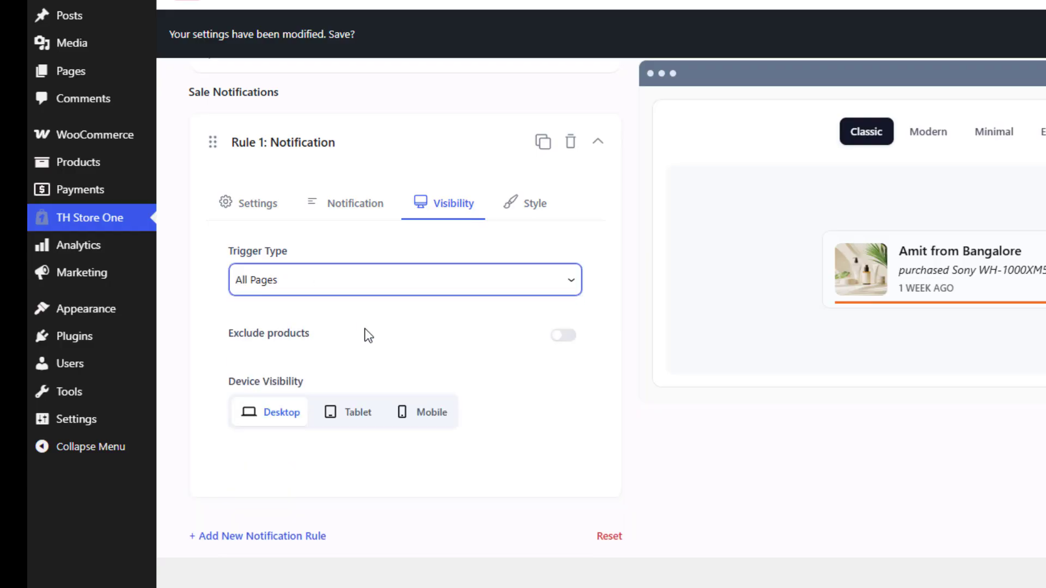
Enable product exclusion, look through the product search list, and disable the exclusion again.
click(571, 344)
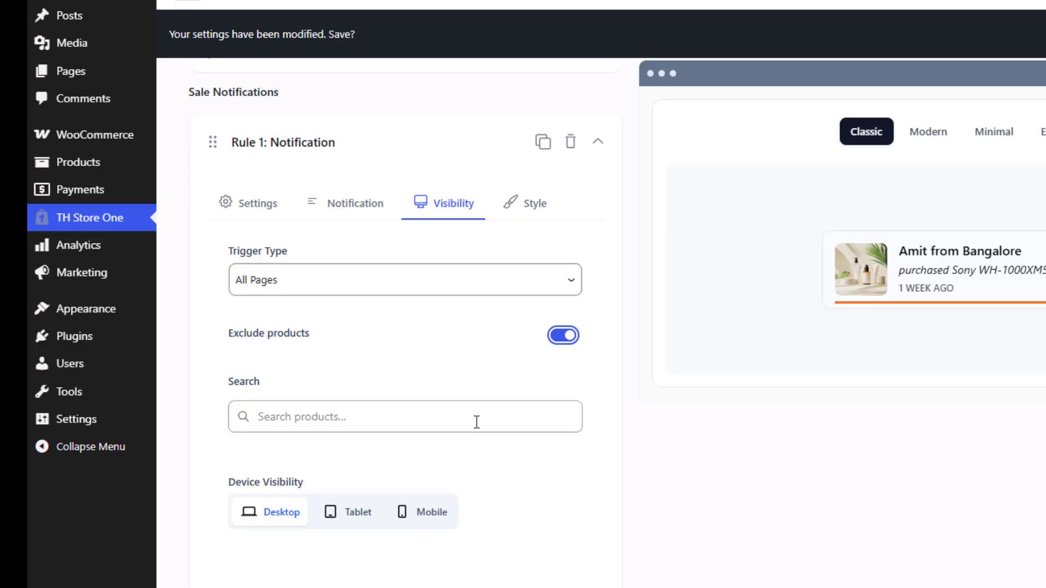
click(454, 425)
scroll(454, 426, down, 2)
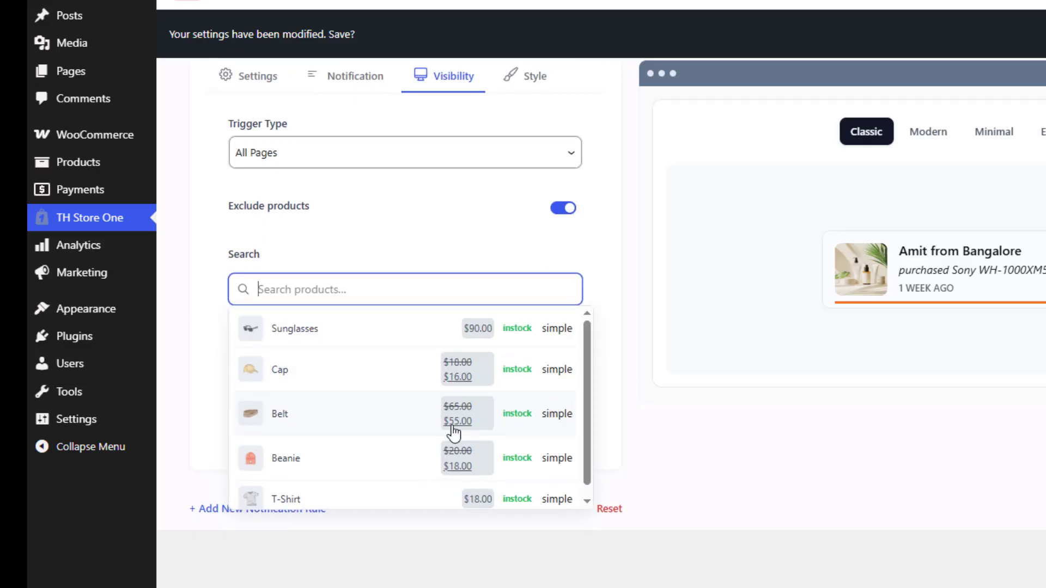
click(567, 208)
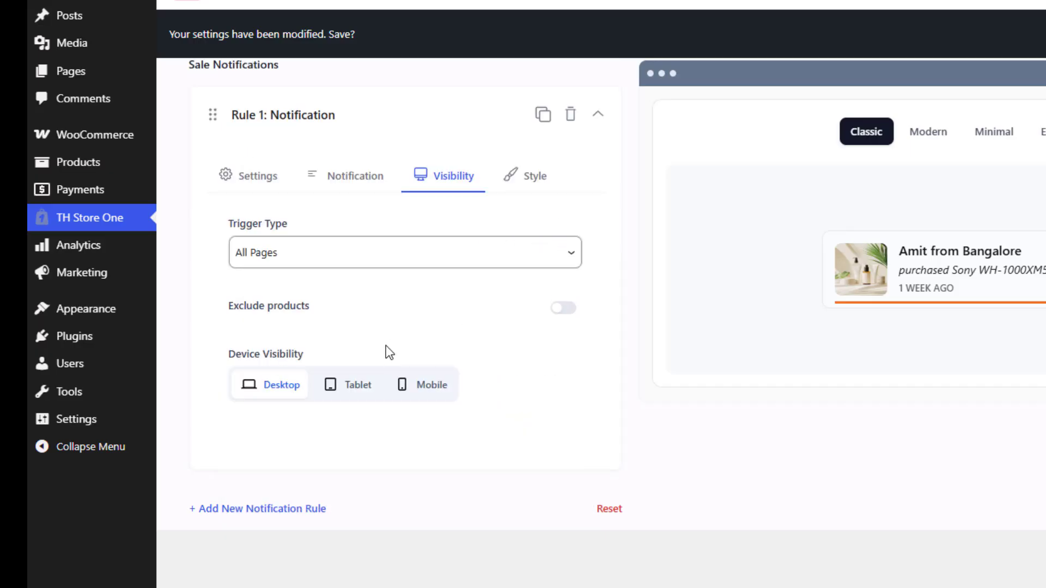
Add Tablet and Mobile to the rule's device visibility alongside Desktop.
click(357, 387)
click(397, 388)
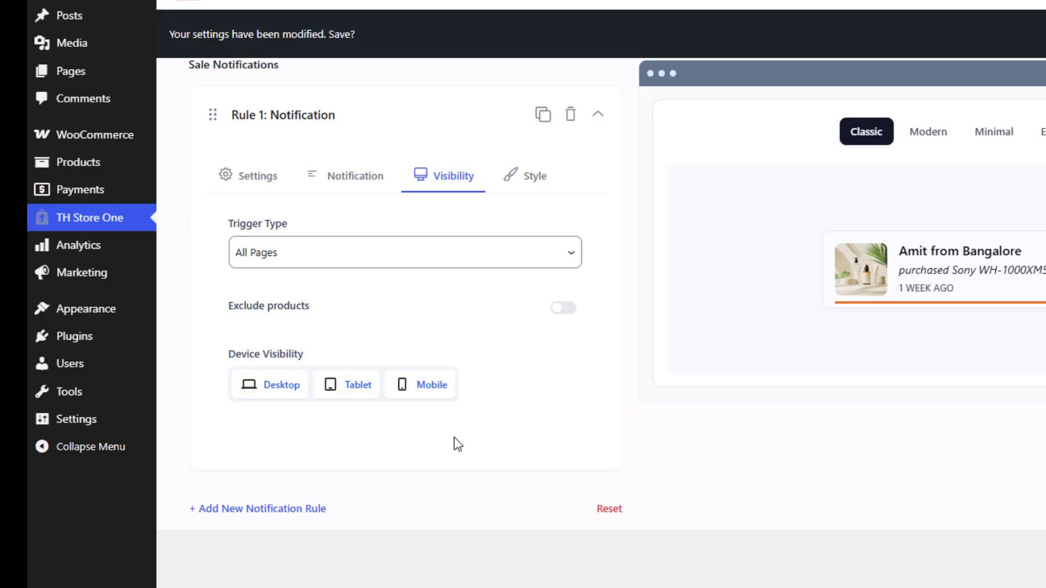
Change the notification's background in the style settings to the light grey #f2f2f28c.
click(529, 180)
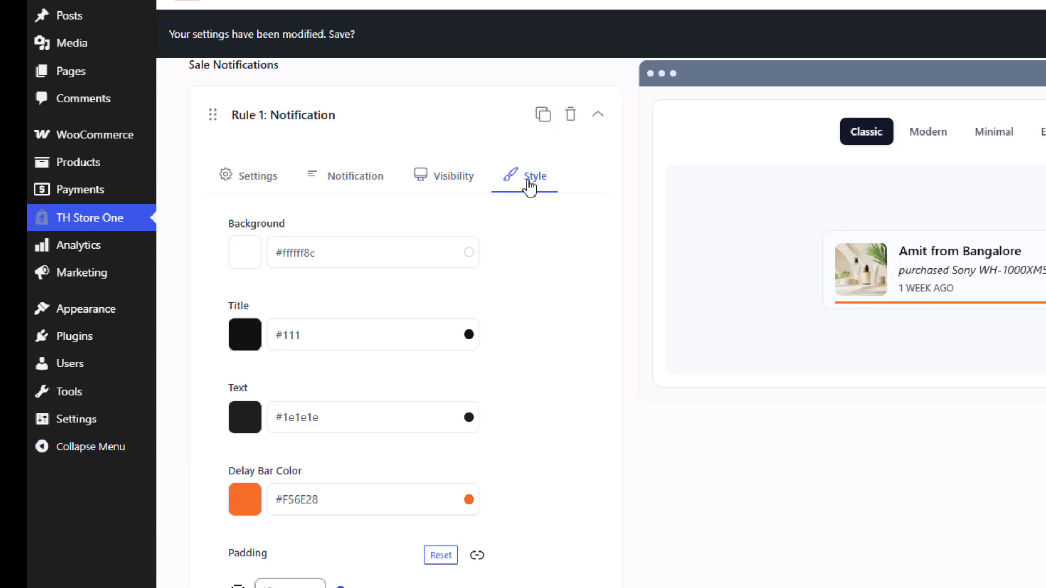
click(246, 254)
click(307, 359)
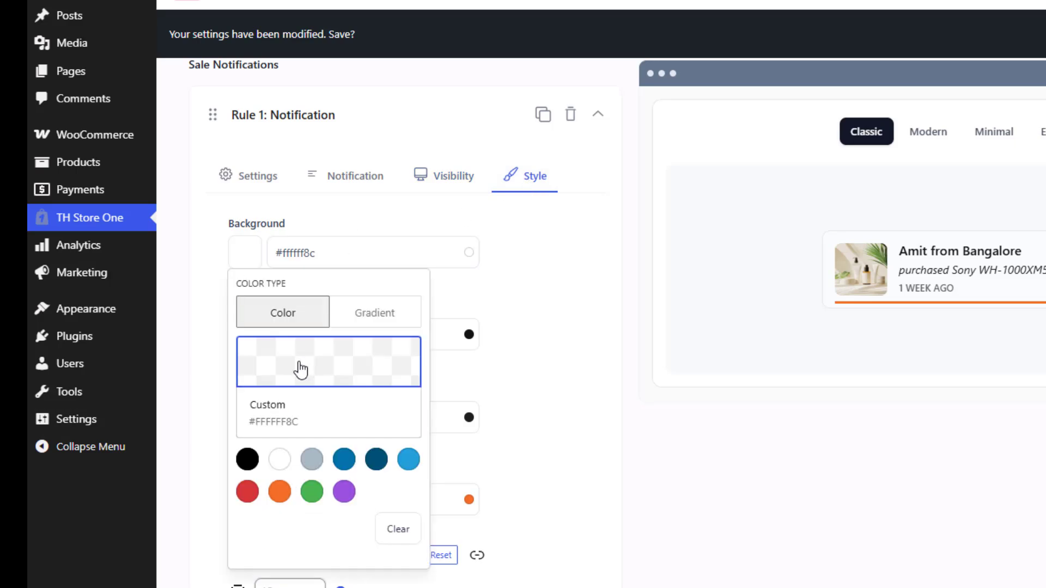
drag(295, 114, 231, 9)
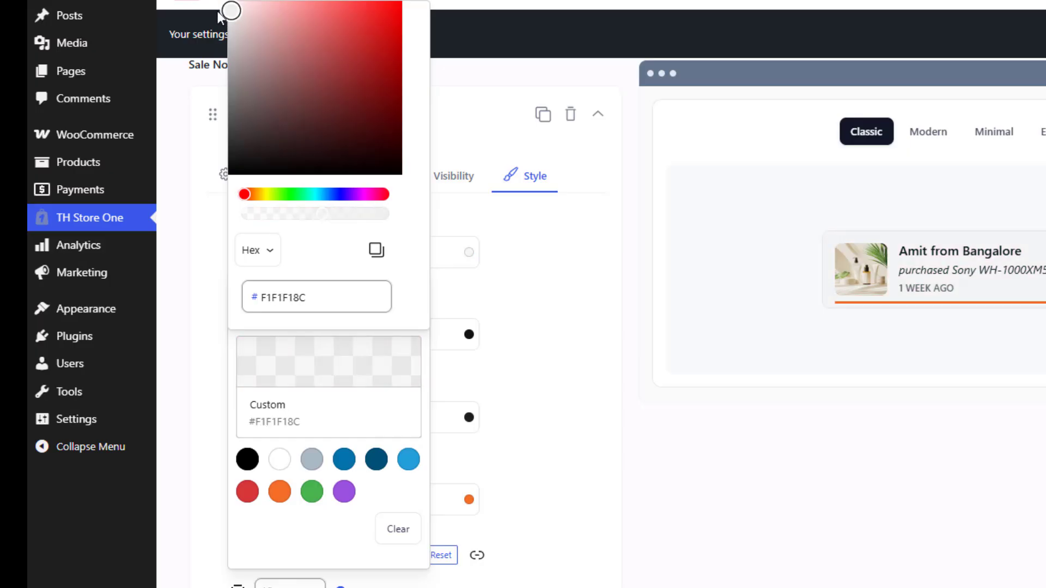
click(329, 384)
click(467, 318)
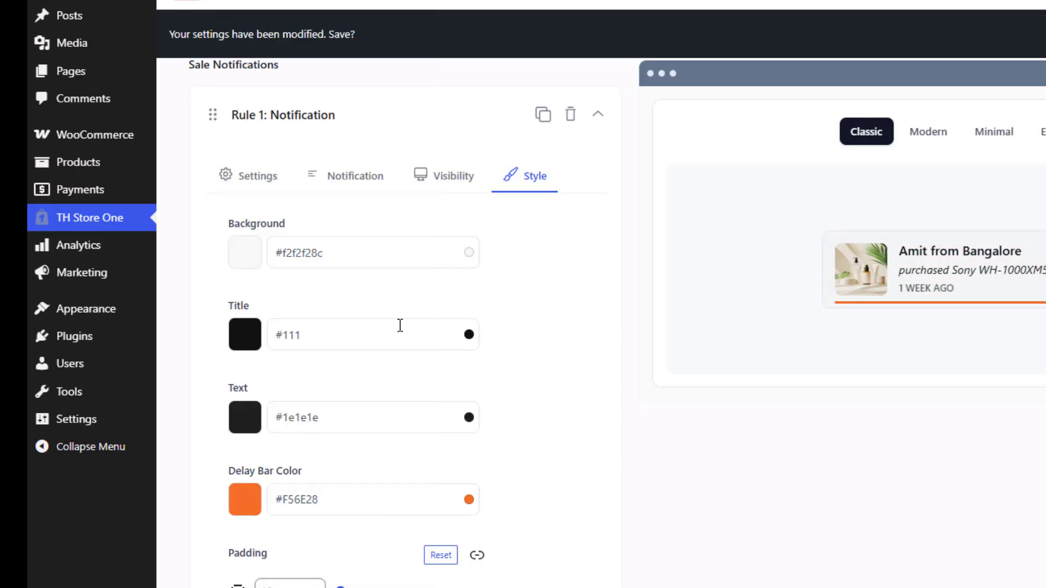
Set the notification's delay bar color to Light Blue, #229fd8.
click(257, 342)
click(250, 340)
scroll(264, 391, down, 4)
click(244, 258)
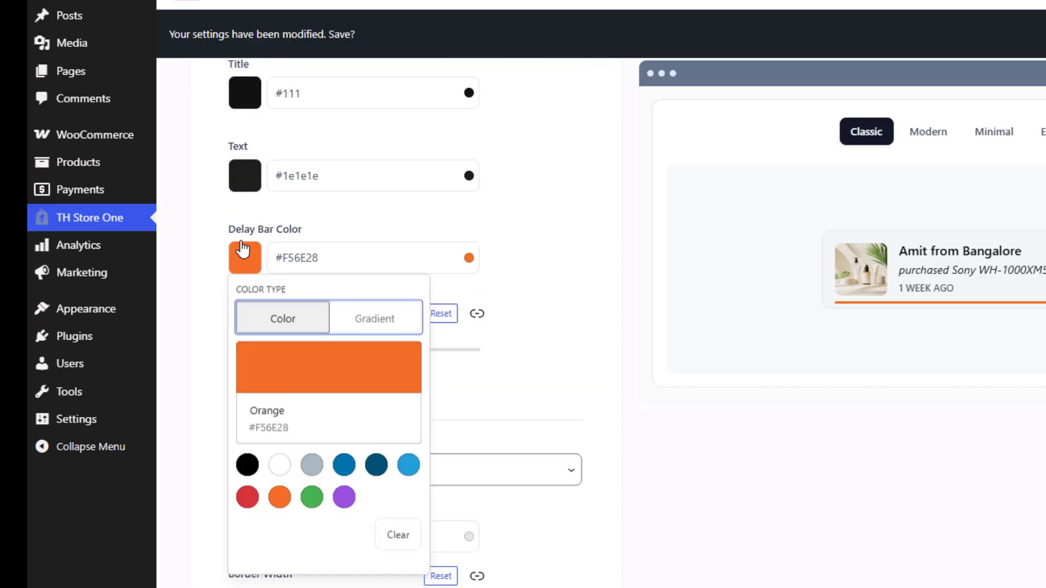
click(409, 465)
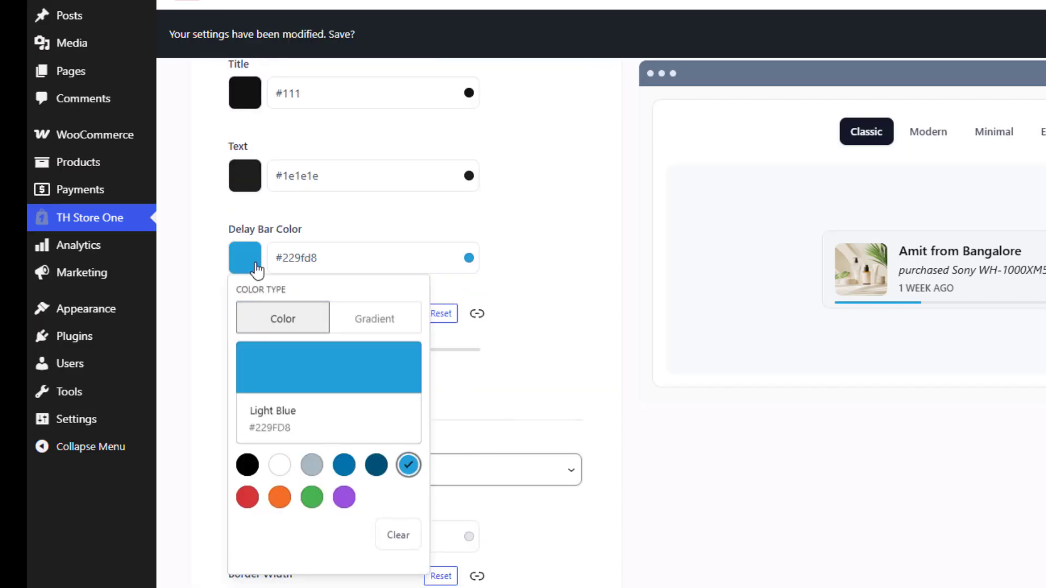
click(341, 373)
click(531, 347)
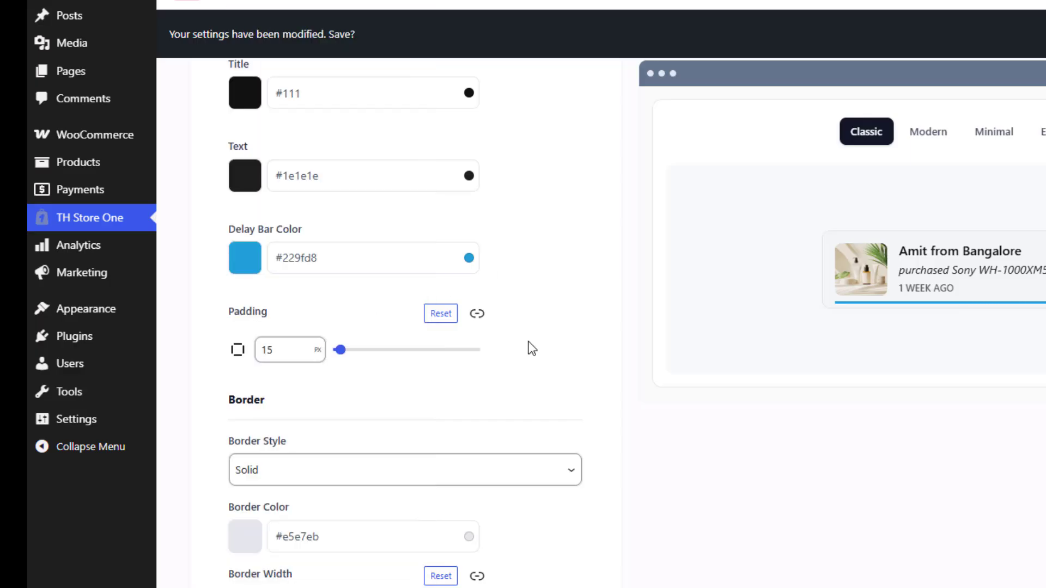
Reduce the notification padding to 13 px and set its border style to Dashed.
scroll(518, 346, down, 1)
mouse_move(347, 276)
mouse_down()
mouse_move(357, 278)
mouse_move(338, 280)
mouse_up()
click(289, 390)
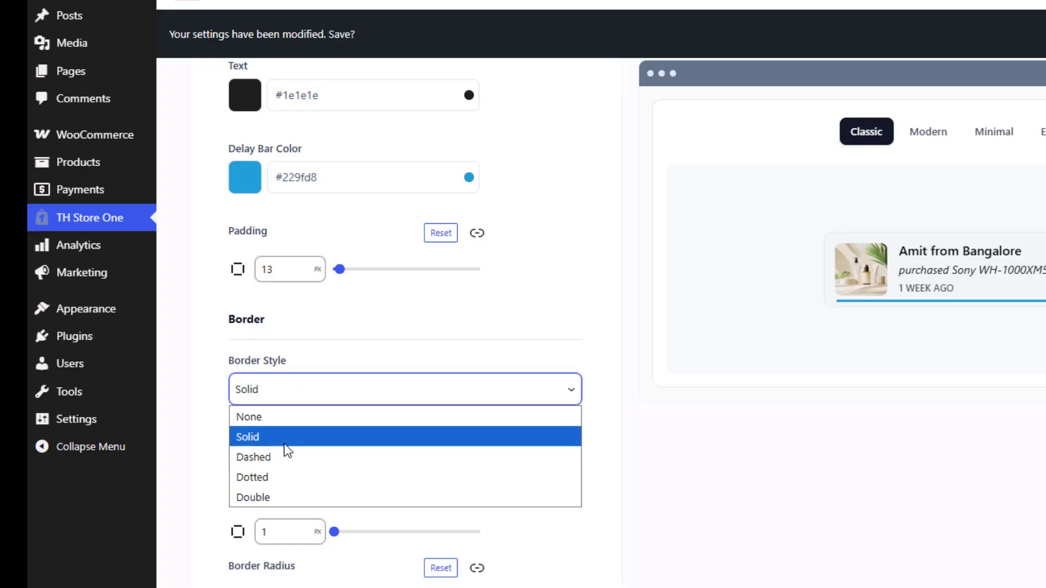
click(280, 456)
scroll(354, 376, down, 2)
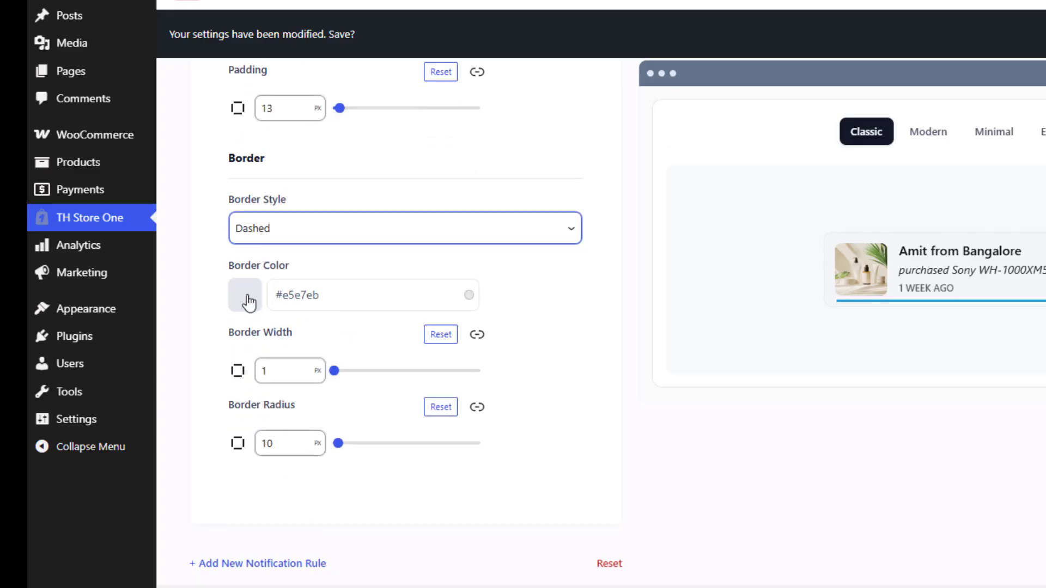
click(245, 295)
click(501, 353)
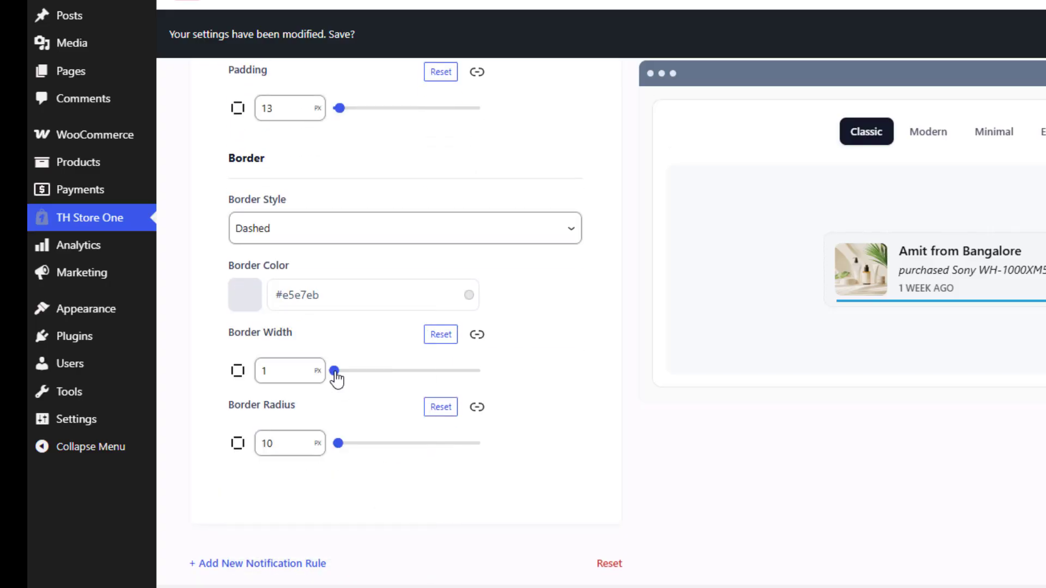
Set the notification's border width to 2 px and border radius to 20 px, and collapse the rule.
drag(335, 372, 337, 373)
drag(338, 443, 343, 443)
scroll(509, 391, up, 10)
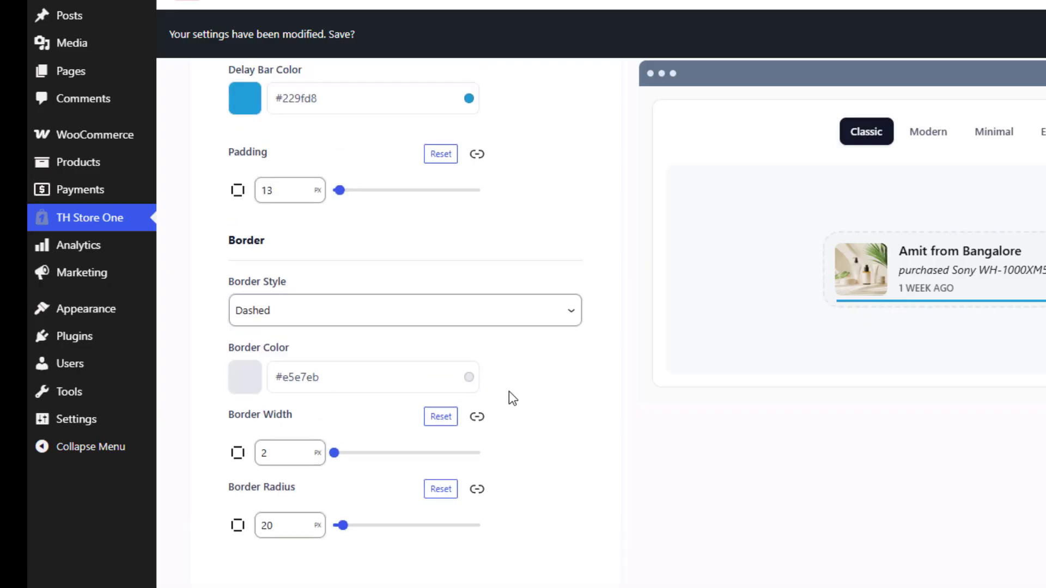
click(598, 305)
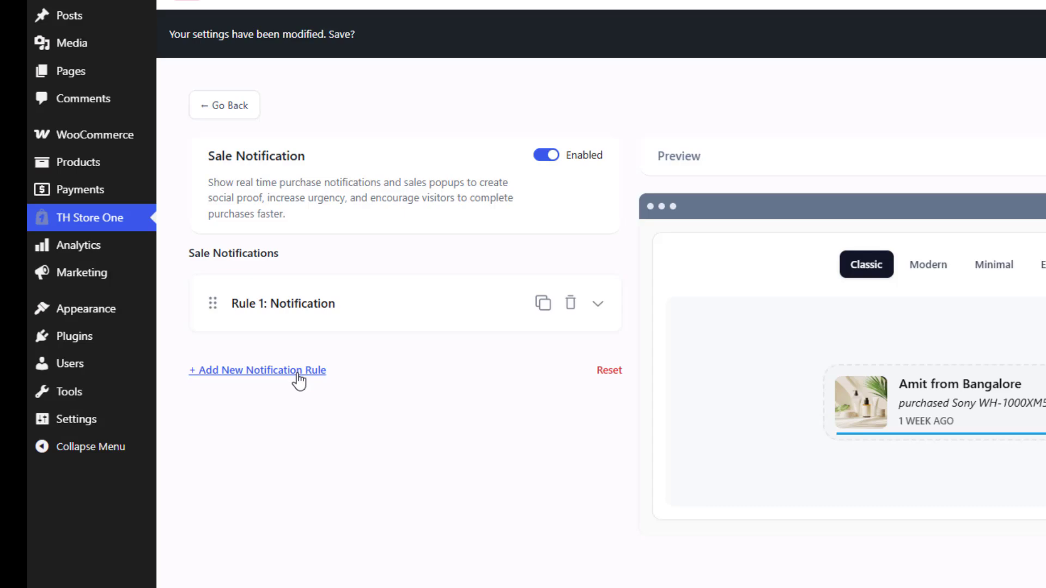
Duplicate the Rule 1 notification and delete the resulting copy.
click(542, 304)
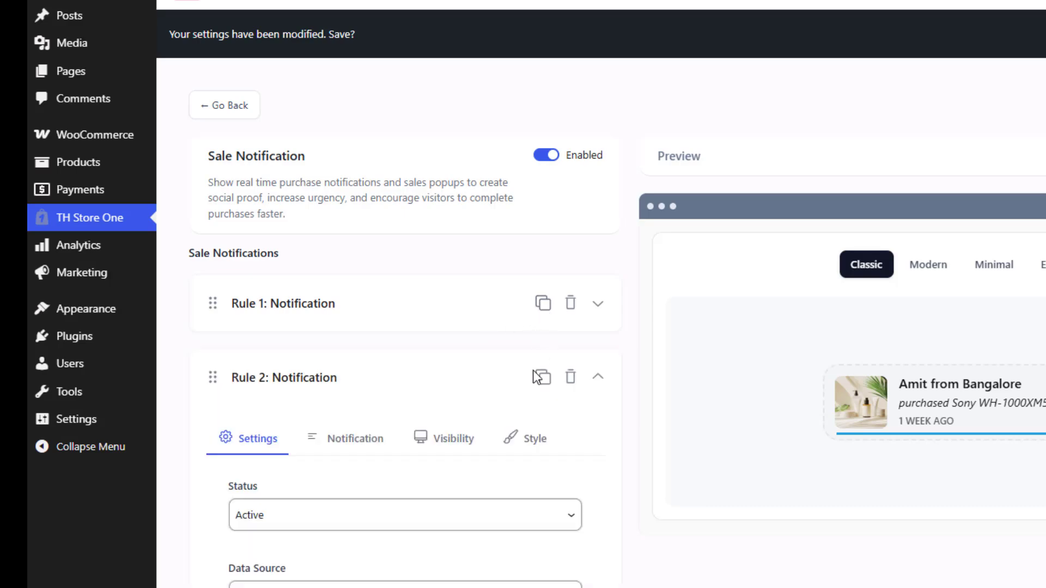
click(598, 376)
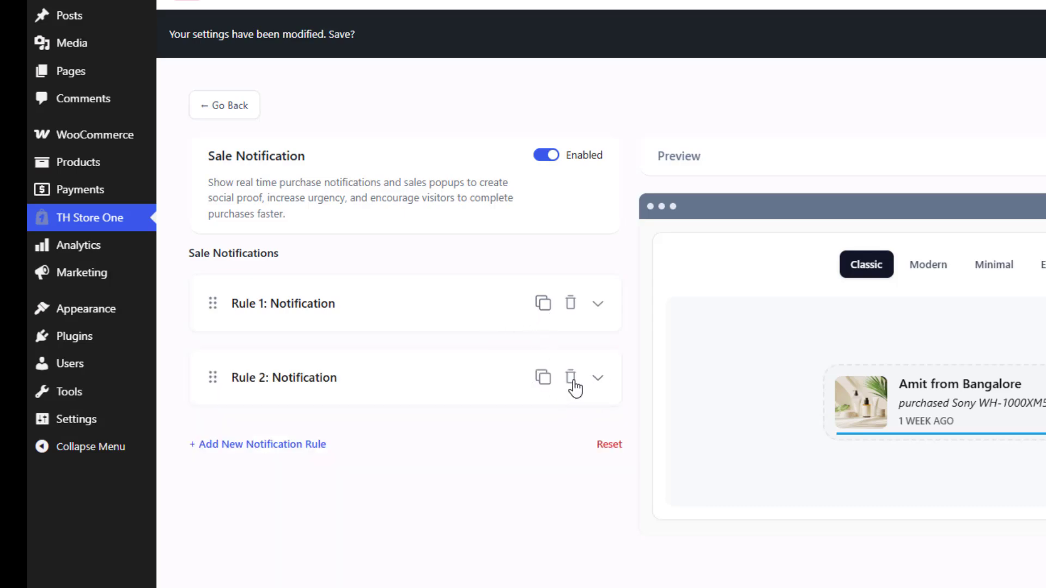
click(571, 379)
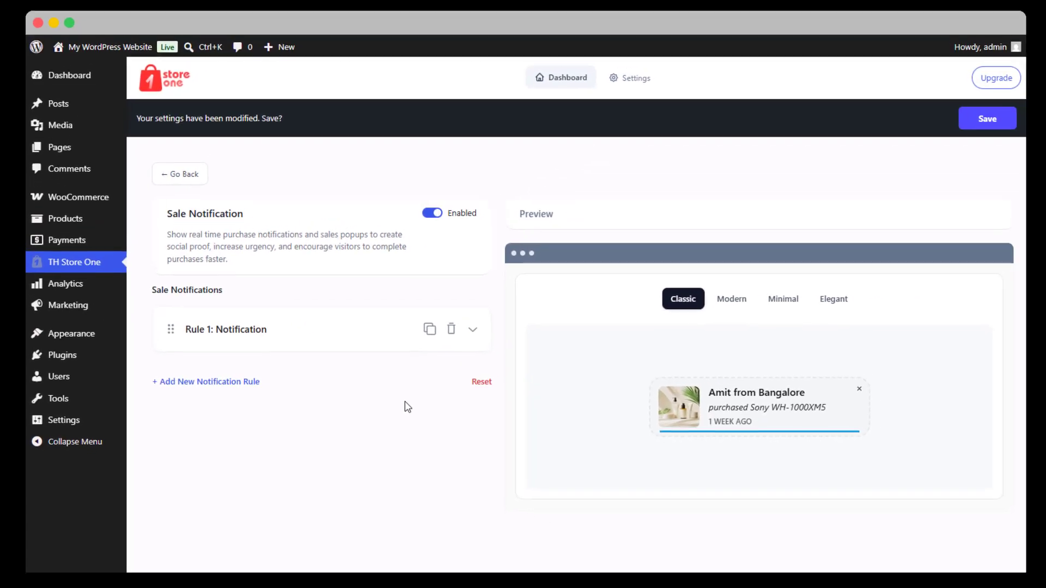
Save the modified sale notification settings and dismiss the sale popup on the storefront's Hoodie with Logo page.
click(997, 123)
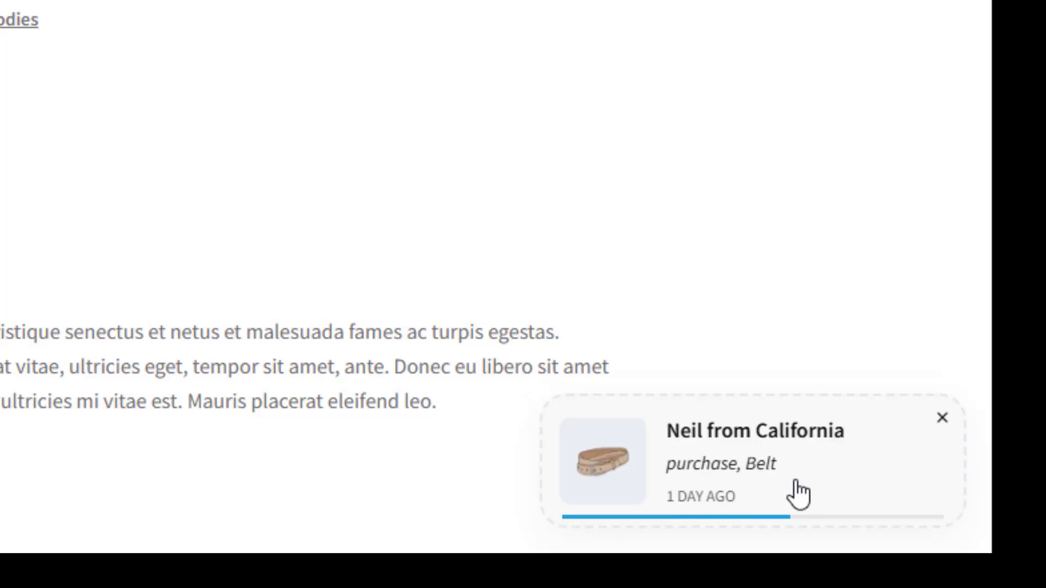
click(943, 421)
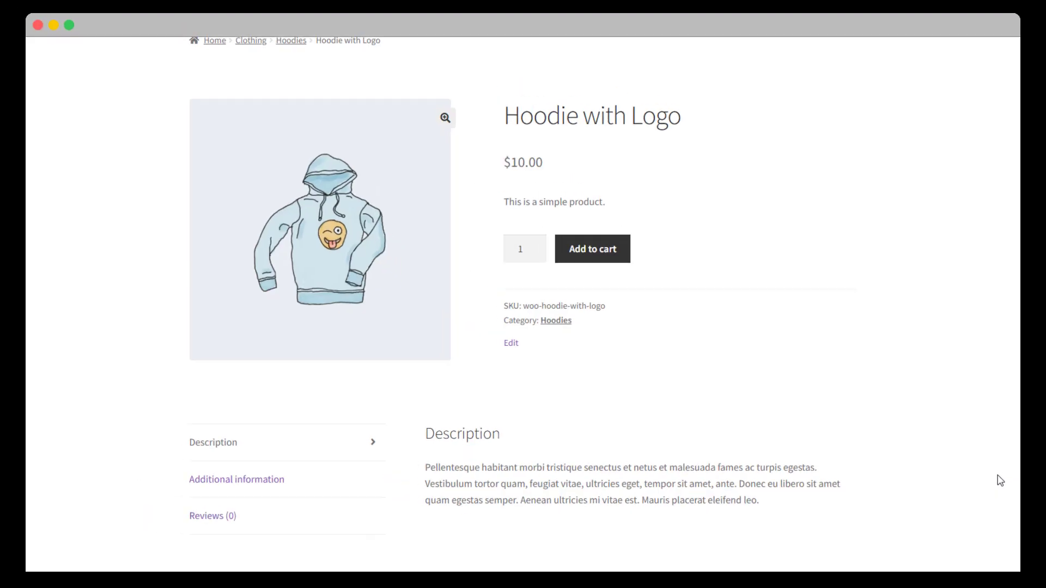